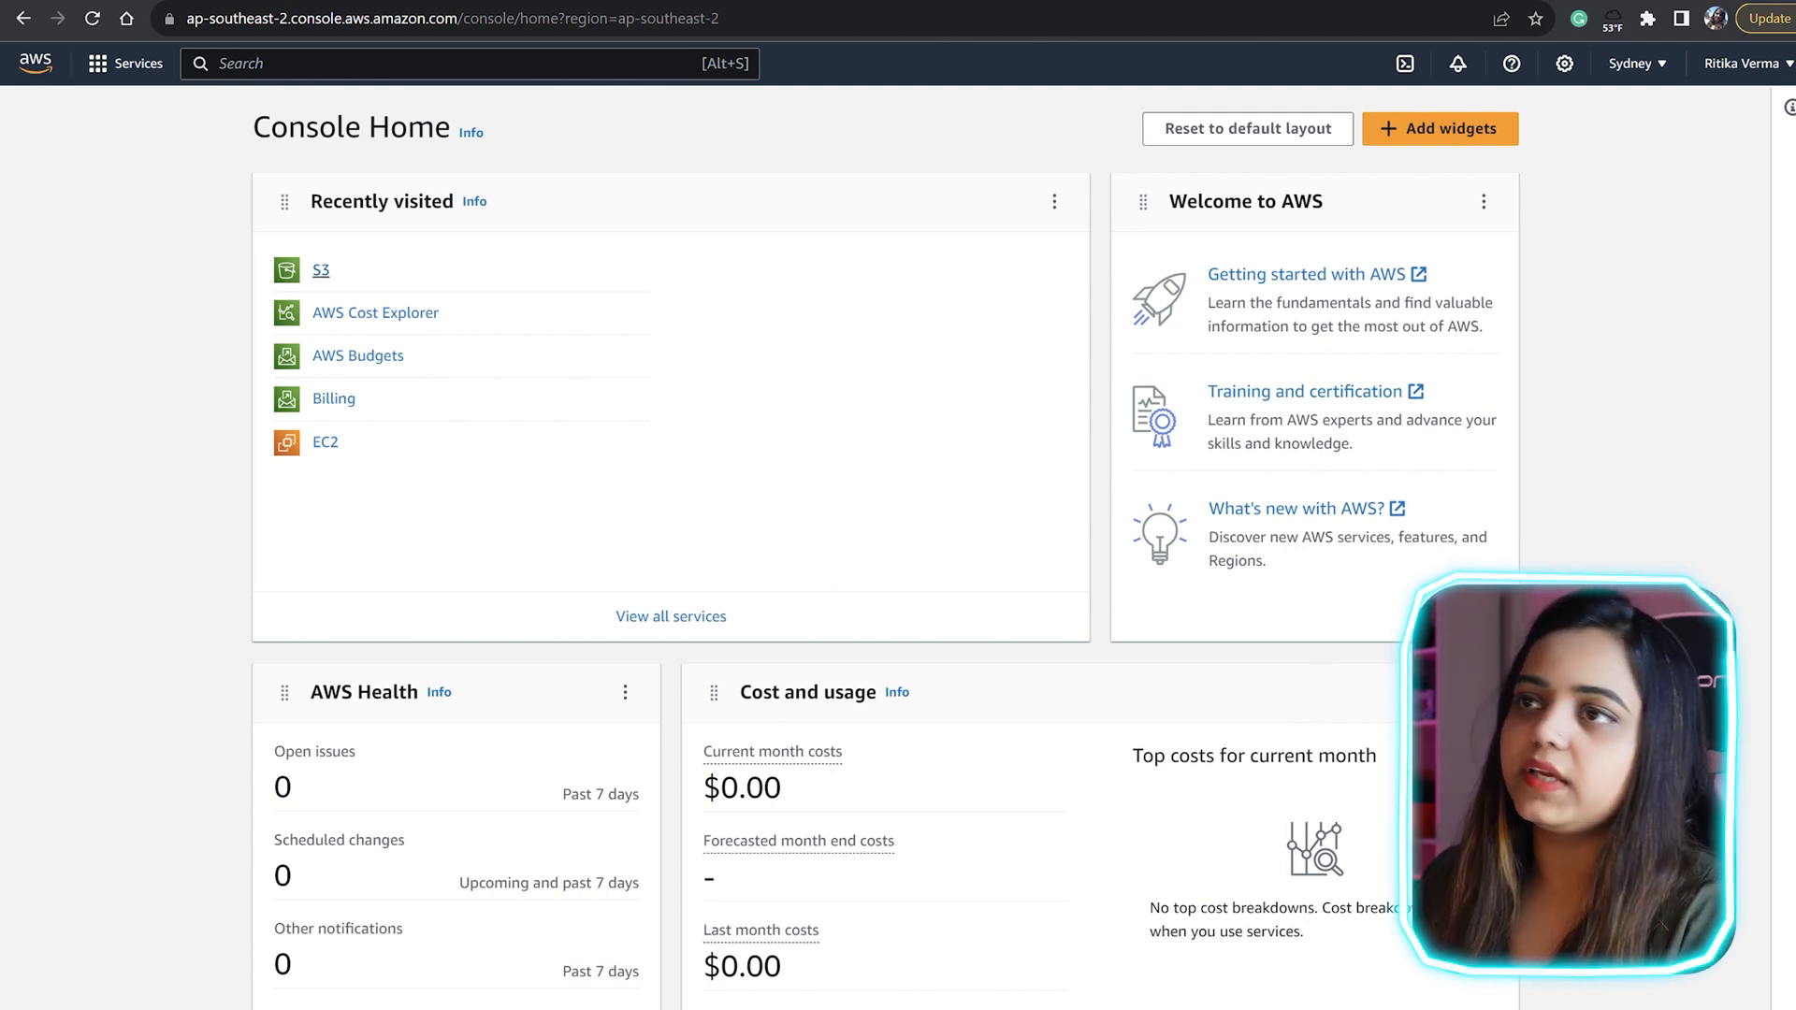
# Step: Open the properties of the S3 bucket mybucket45989544
pyautogui.click(320, 271)
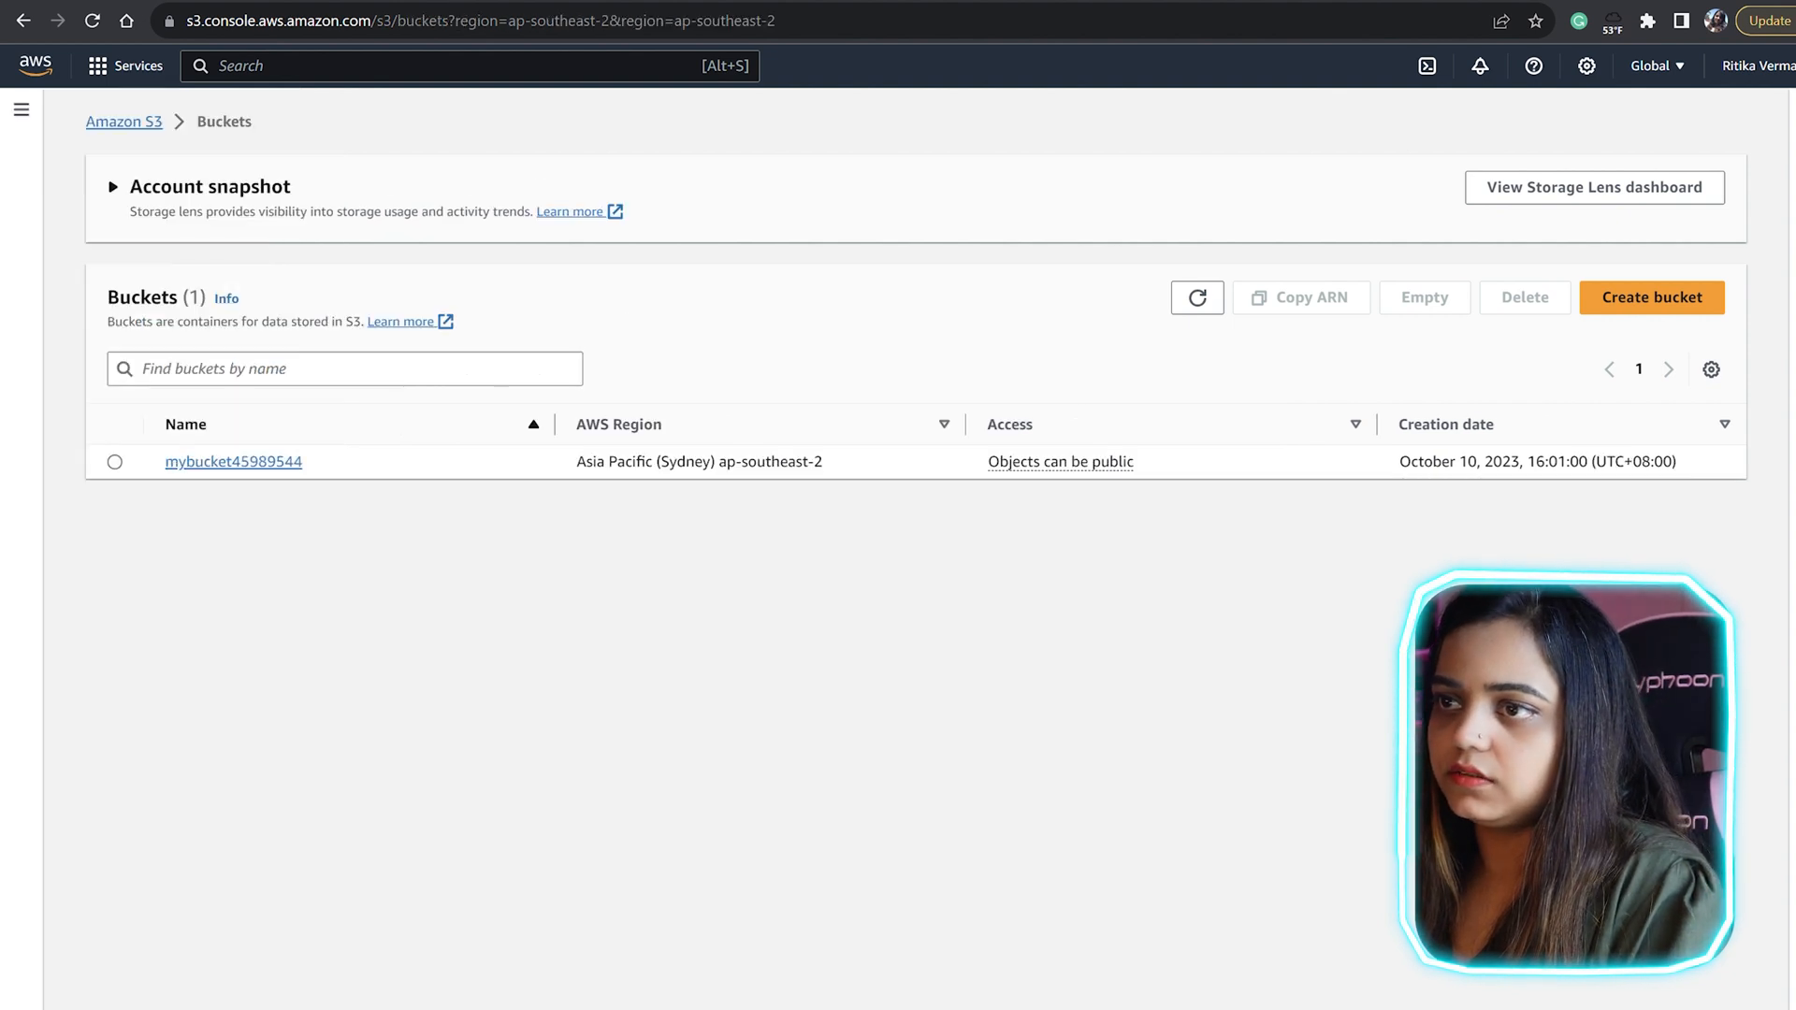
pyautogui.click(232, 461)
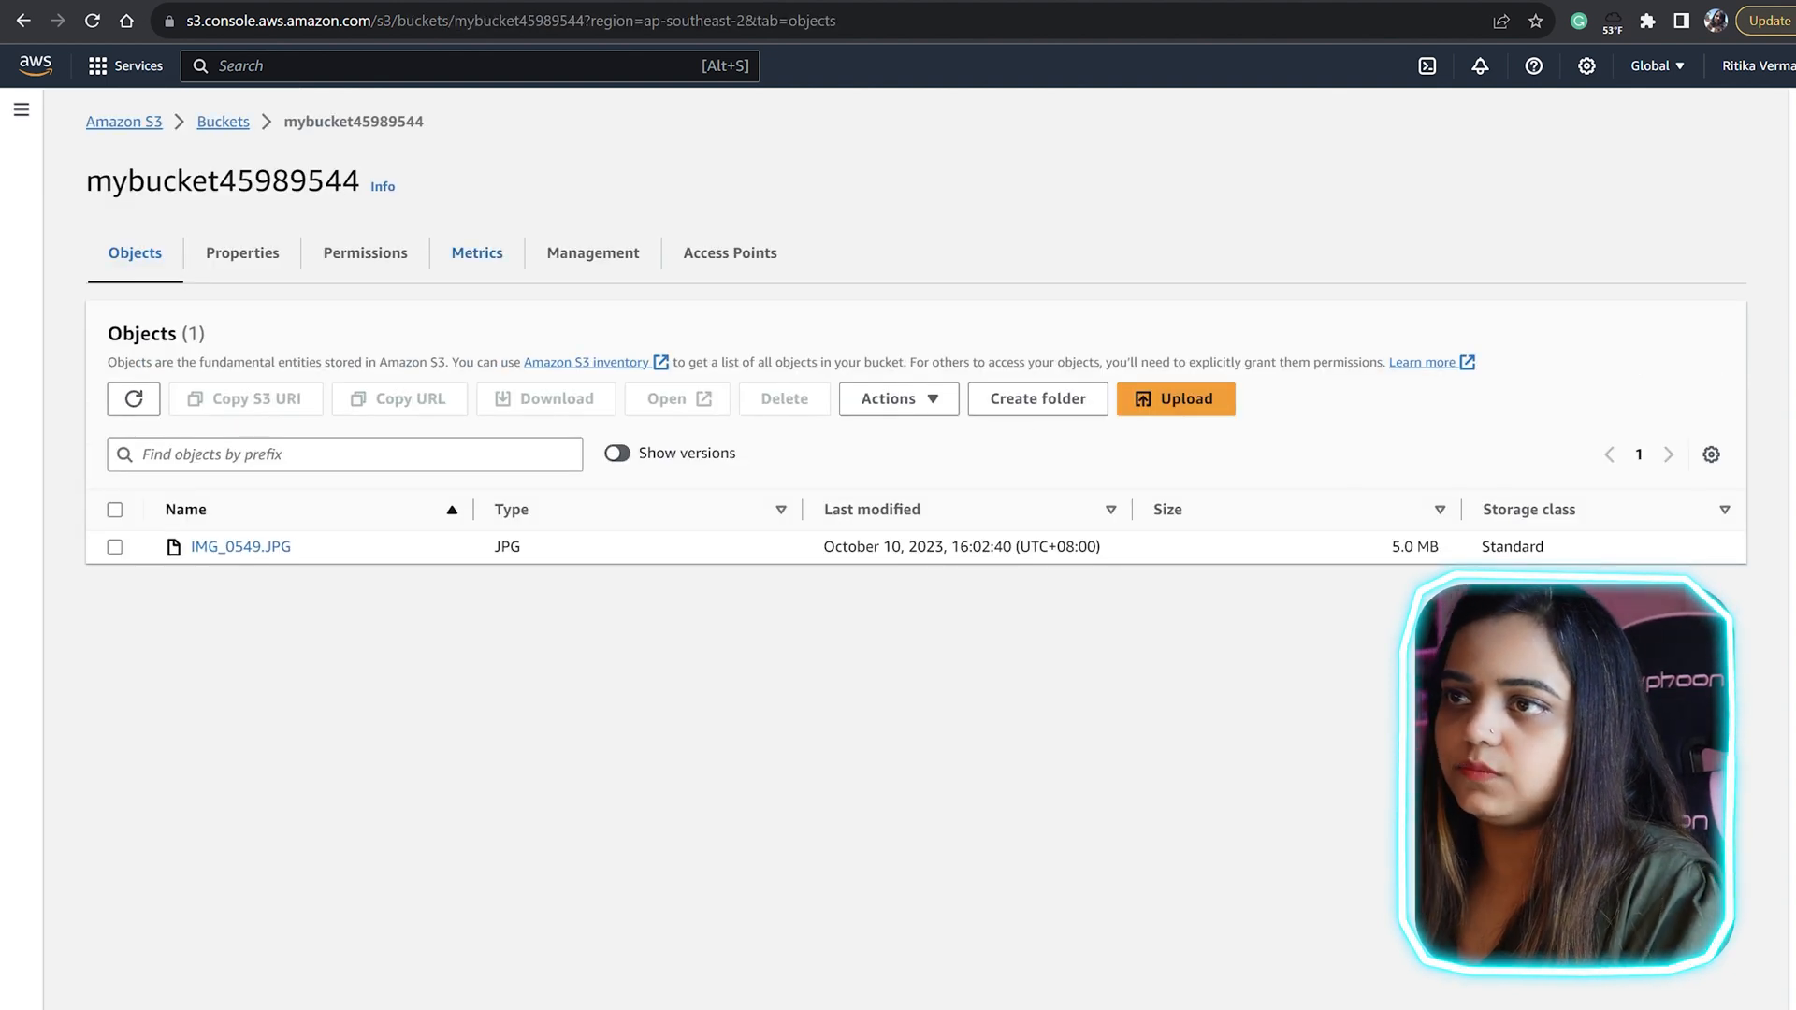
pyautogui.click(242, 253)
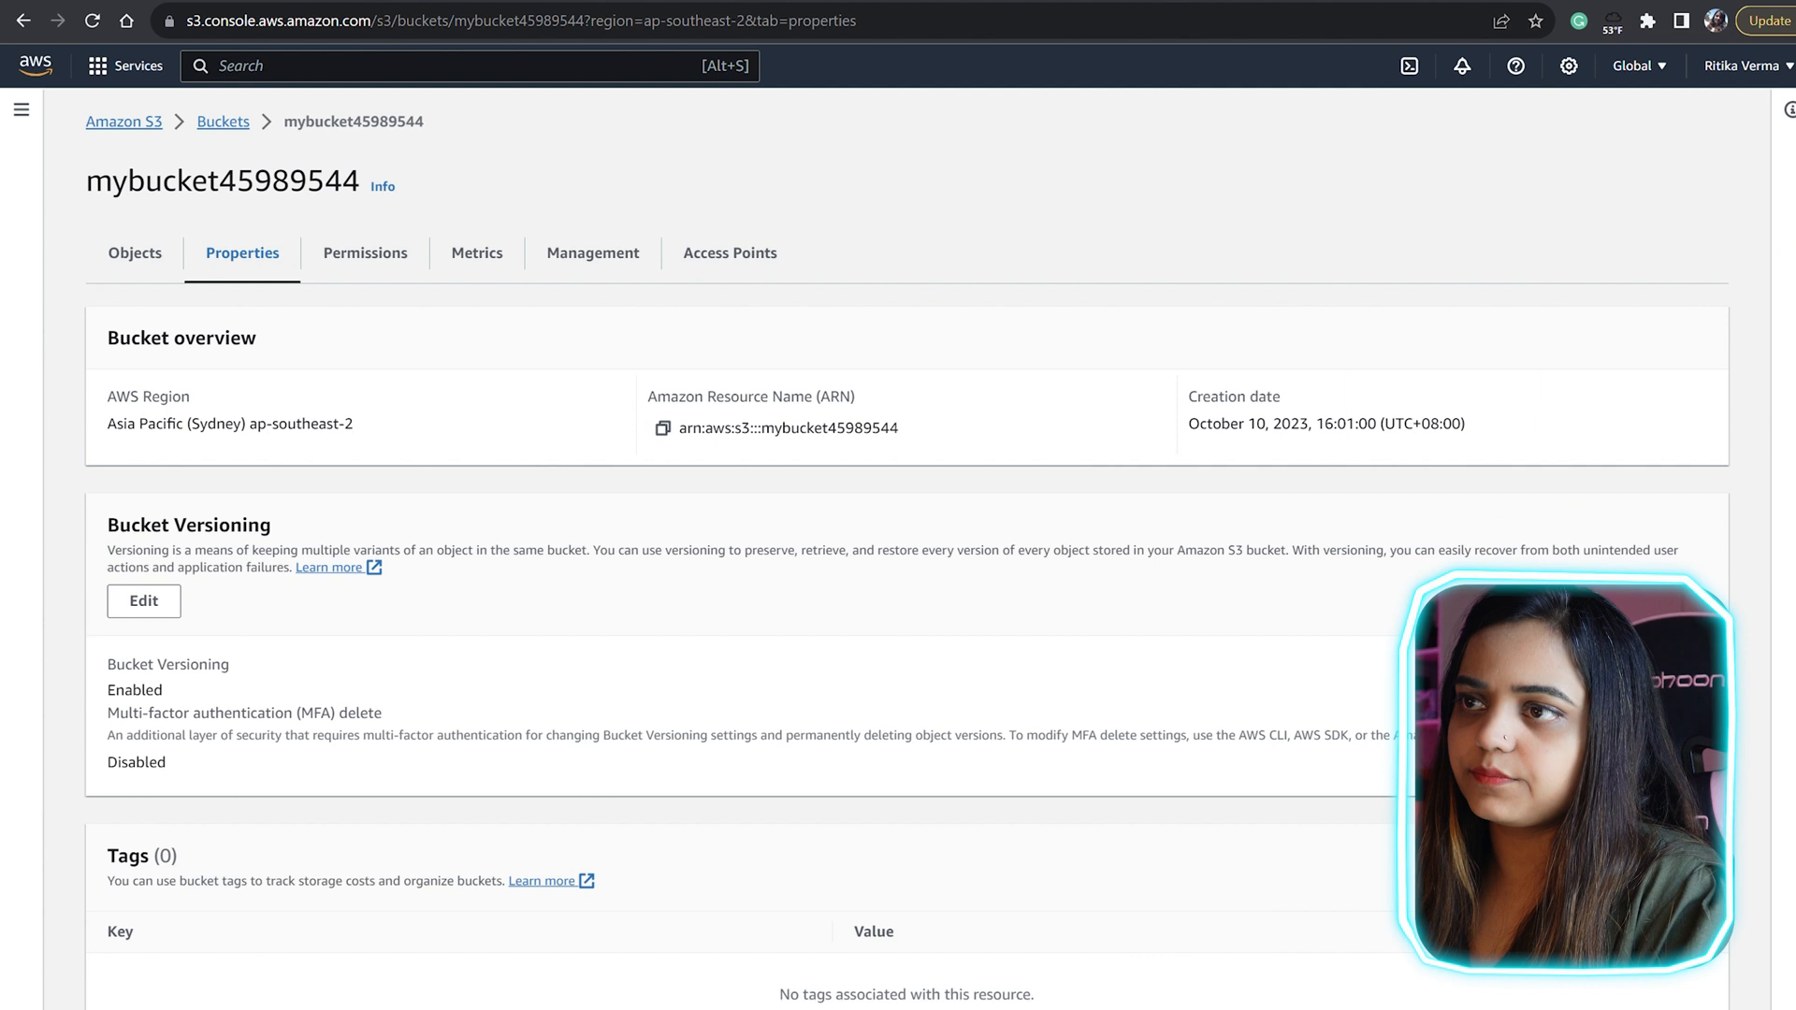
# Step: Edit the bucket's static website hosting settings and set hosting to Enable
pyautogui.scroll(-20, 898, 561)
pyautogui.scroll(-1, 897, 562)
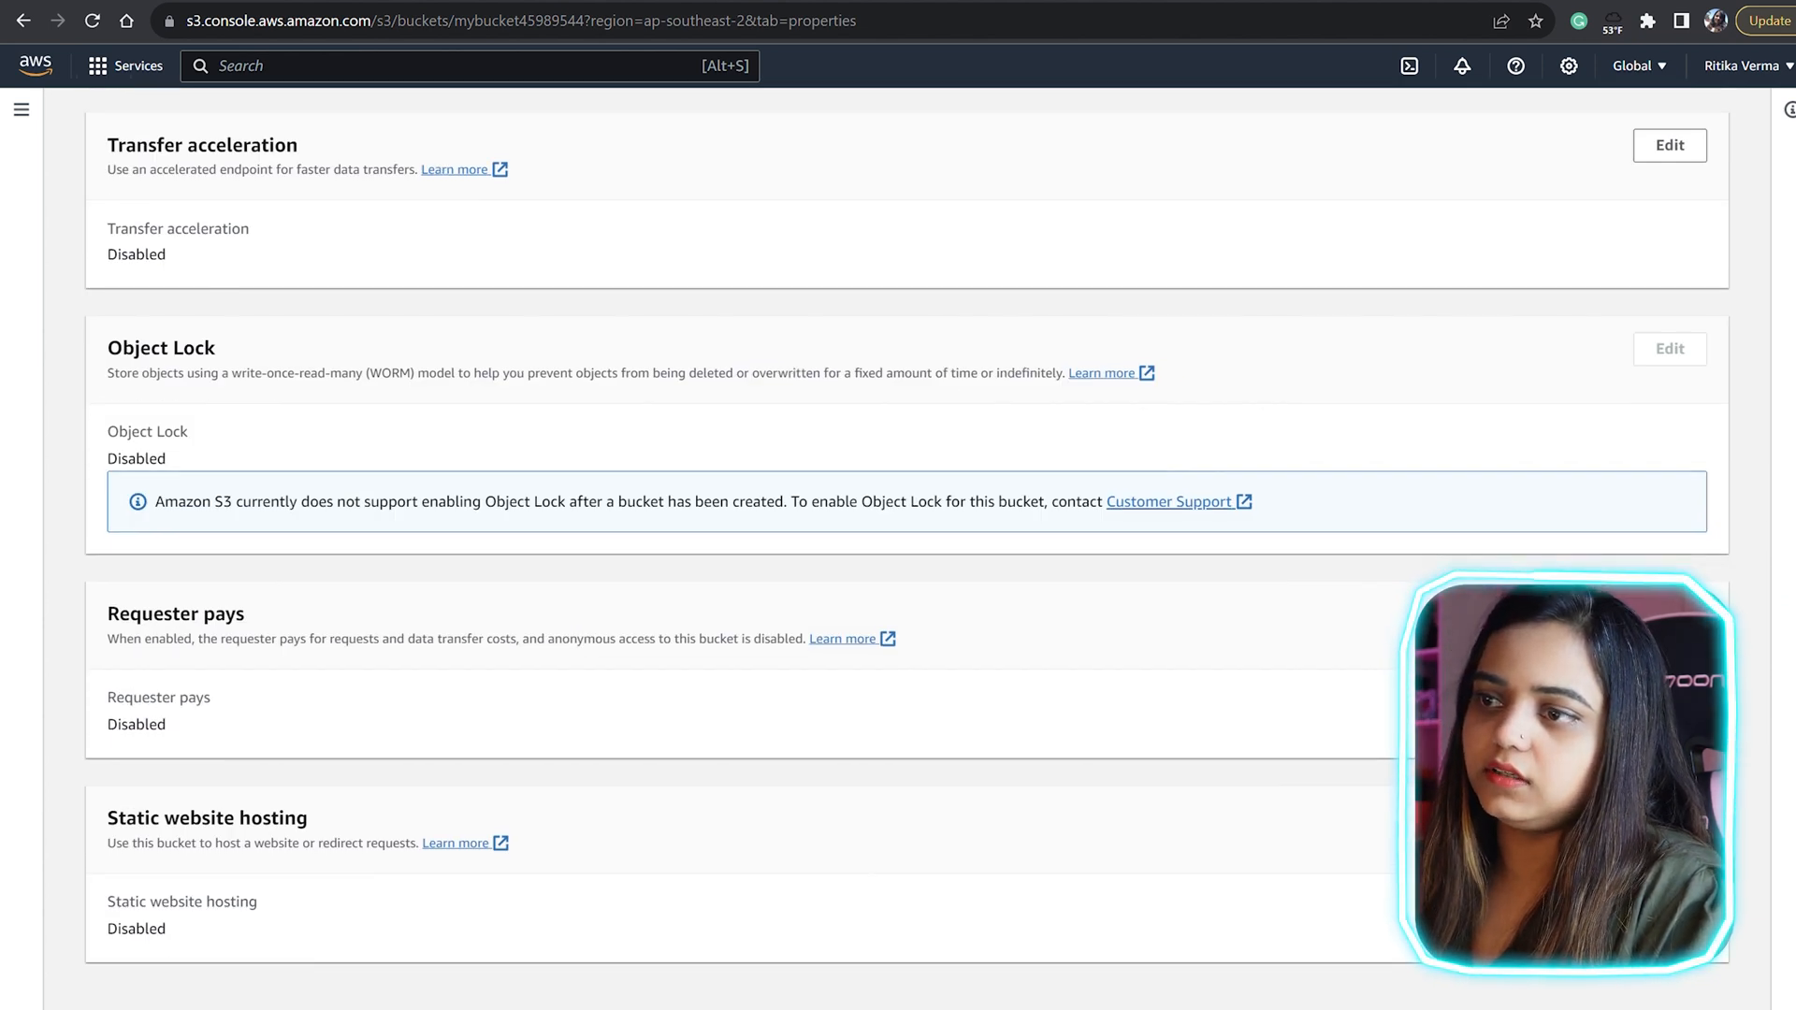
pyautogui.tripleClick(207, 818)
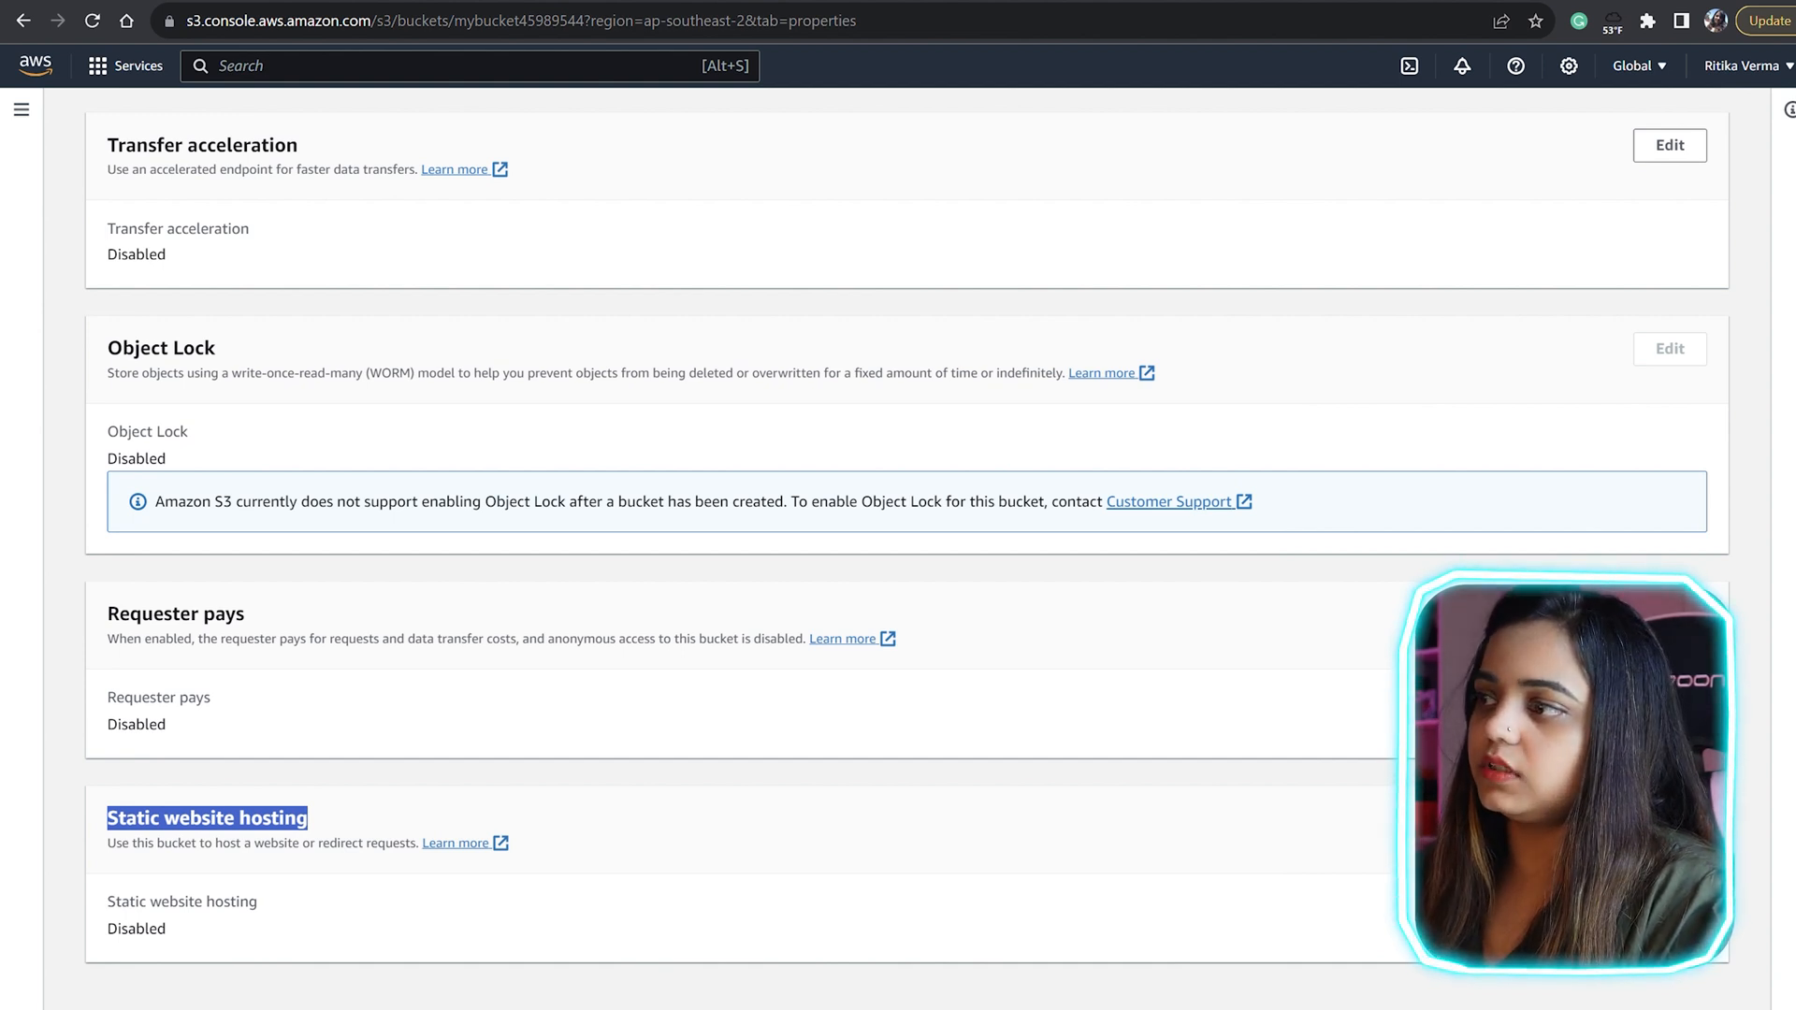
pyautogui.click(1669, 818)
pyautogui.click(115, 388)
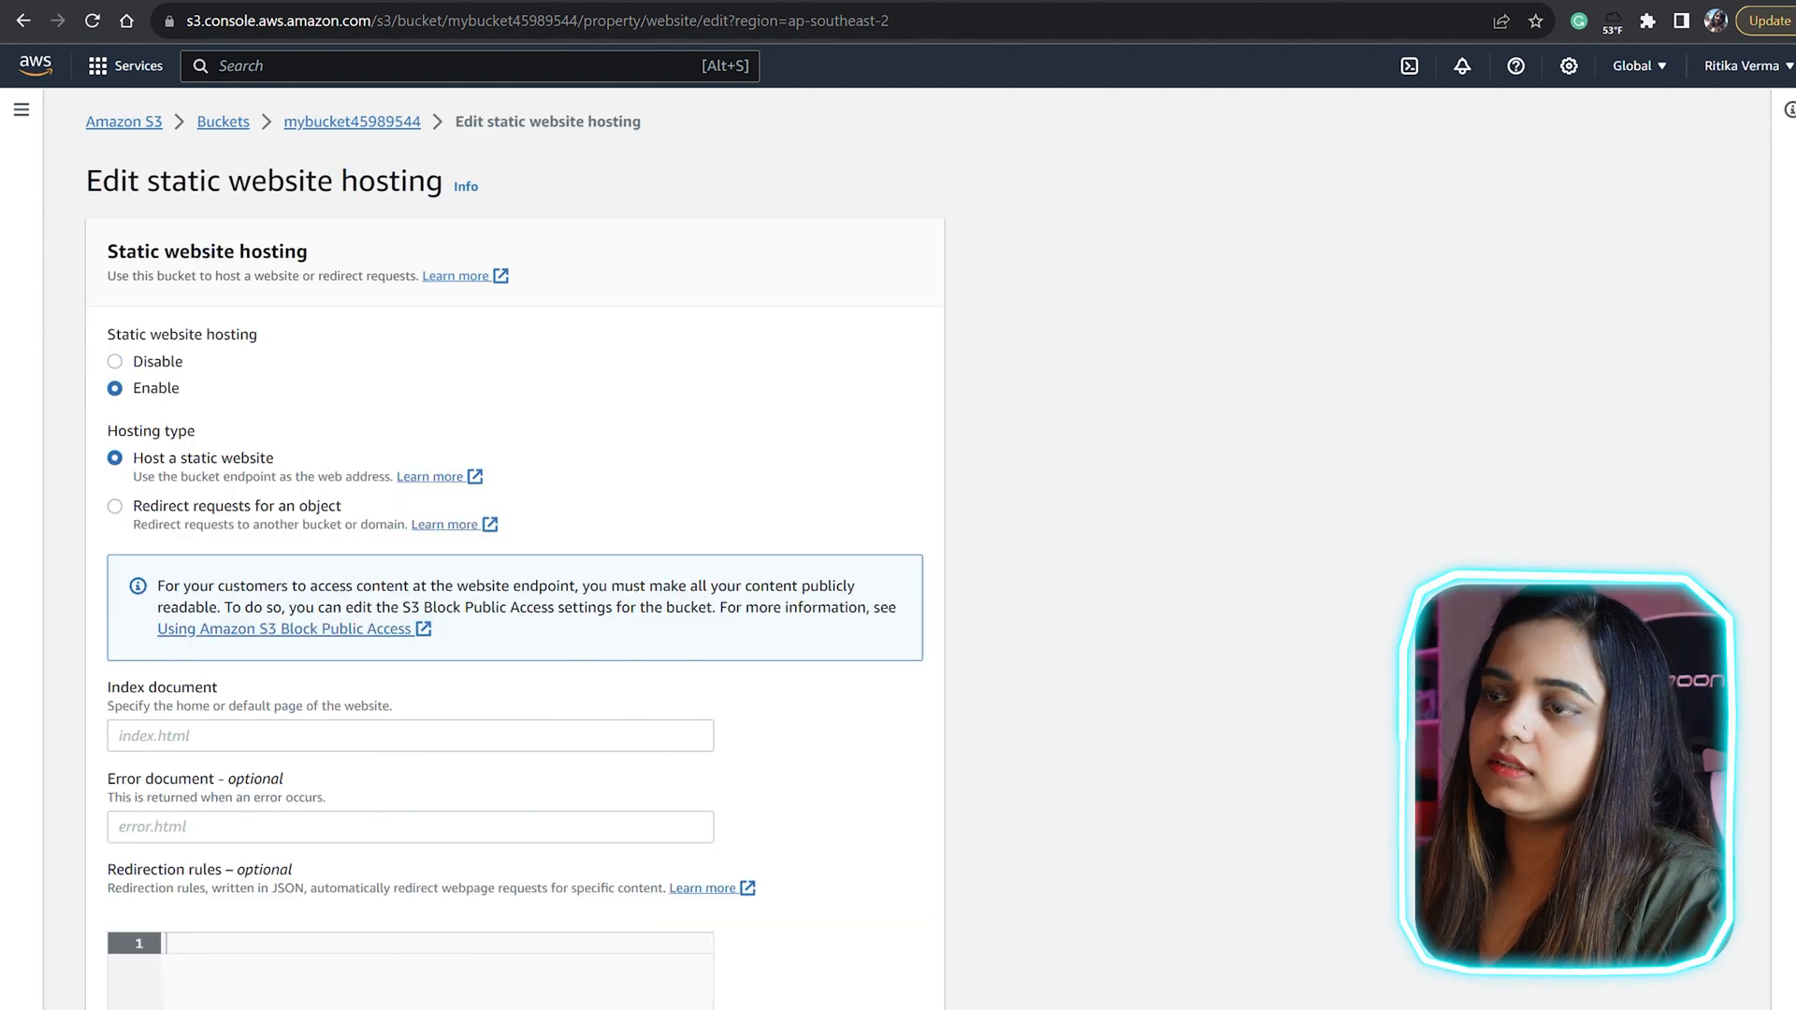
# Step: Set the index document to the HTML file named with the site owner's first name and save the hosting settings
pyautogui.scroll(-4, 514, 561)
pyautogui.scroll(4, 514, 562)
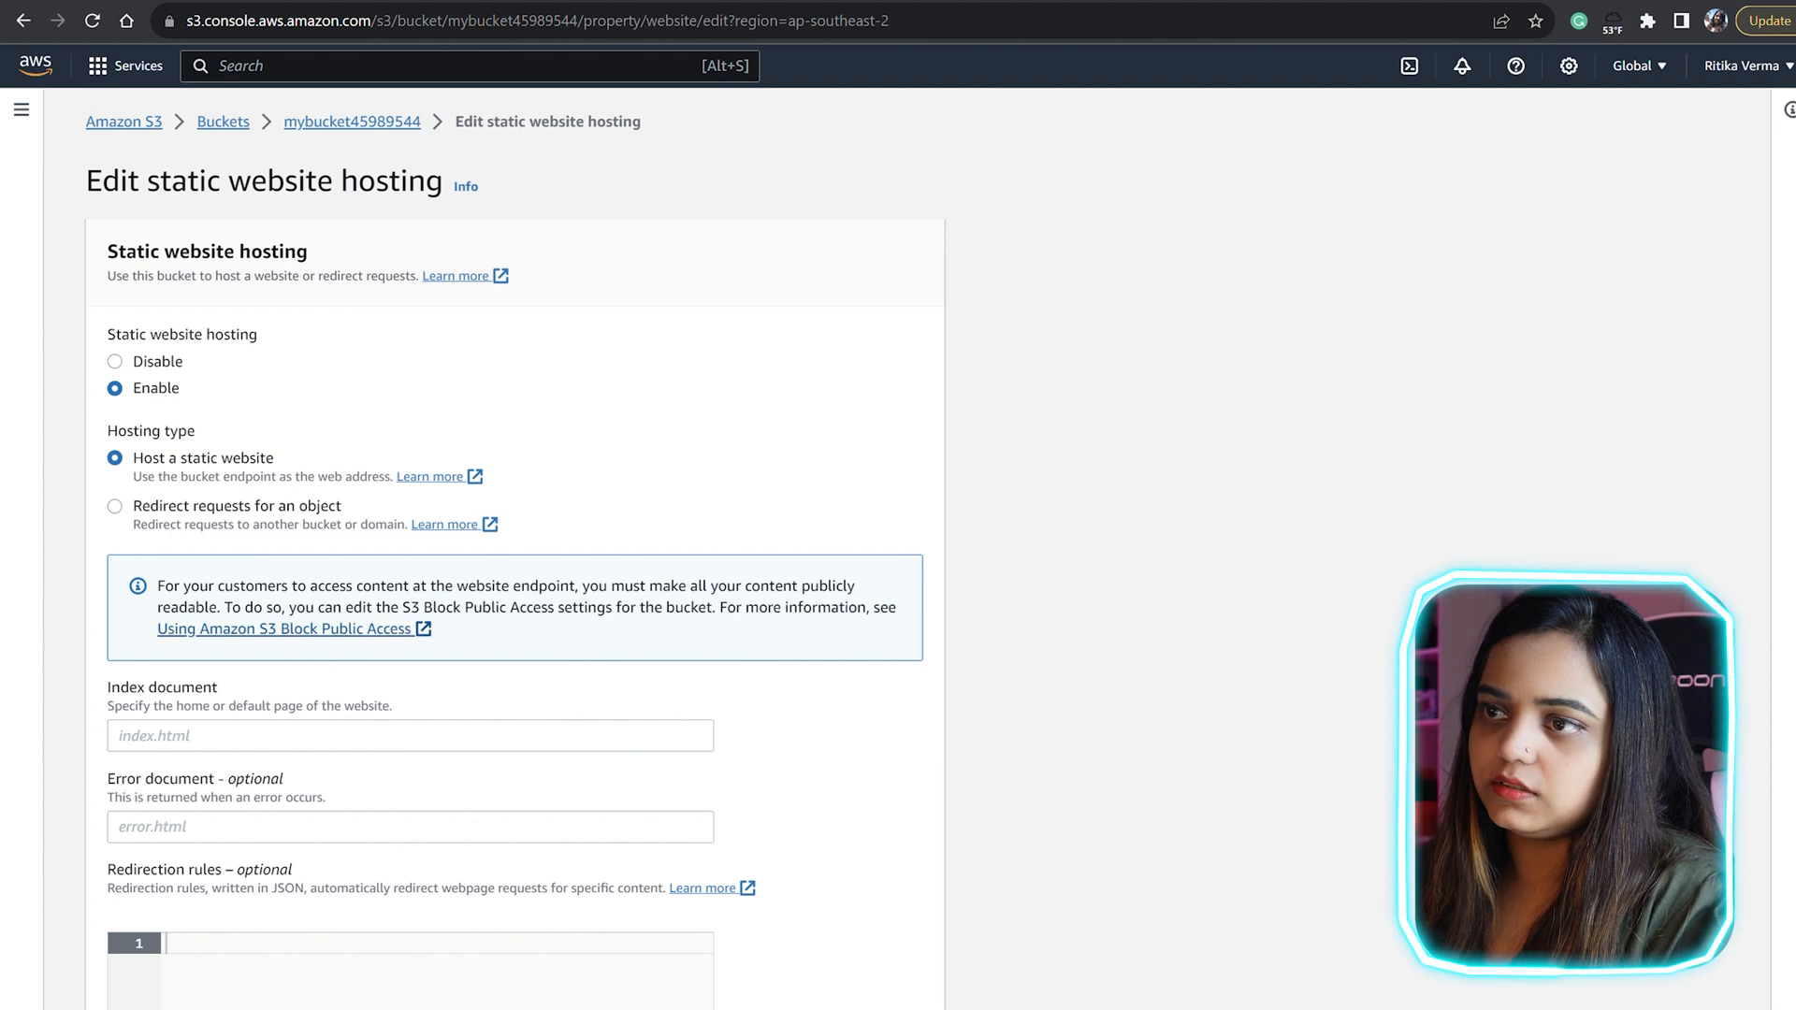
pyautogui.scroll(-1, 514, 561)
pyautogui.scroll(-2, 514, 561)
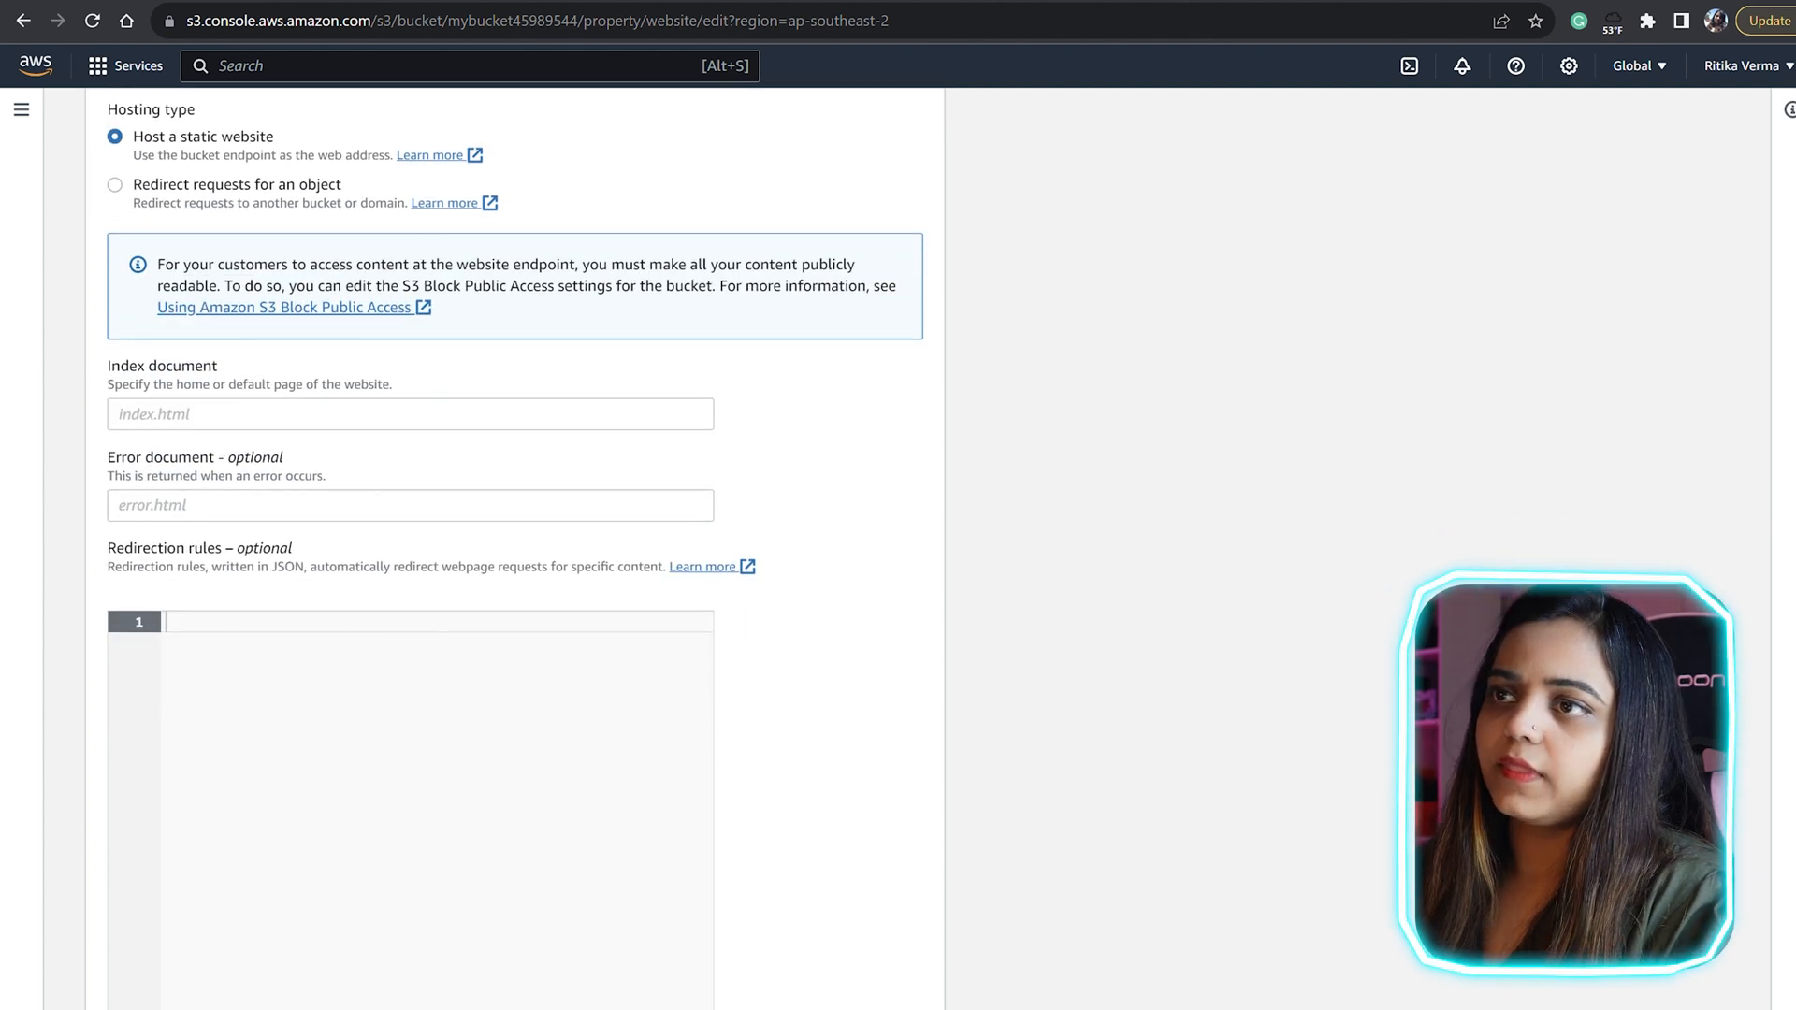
pyautogui.click(409, 415)
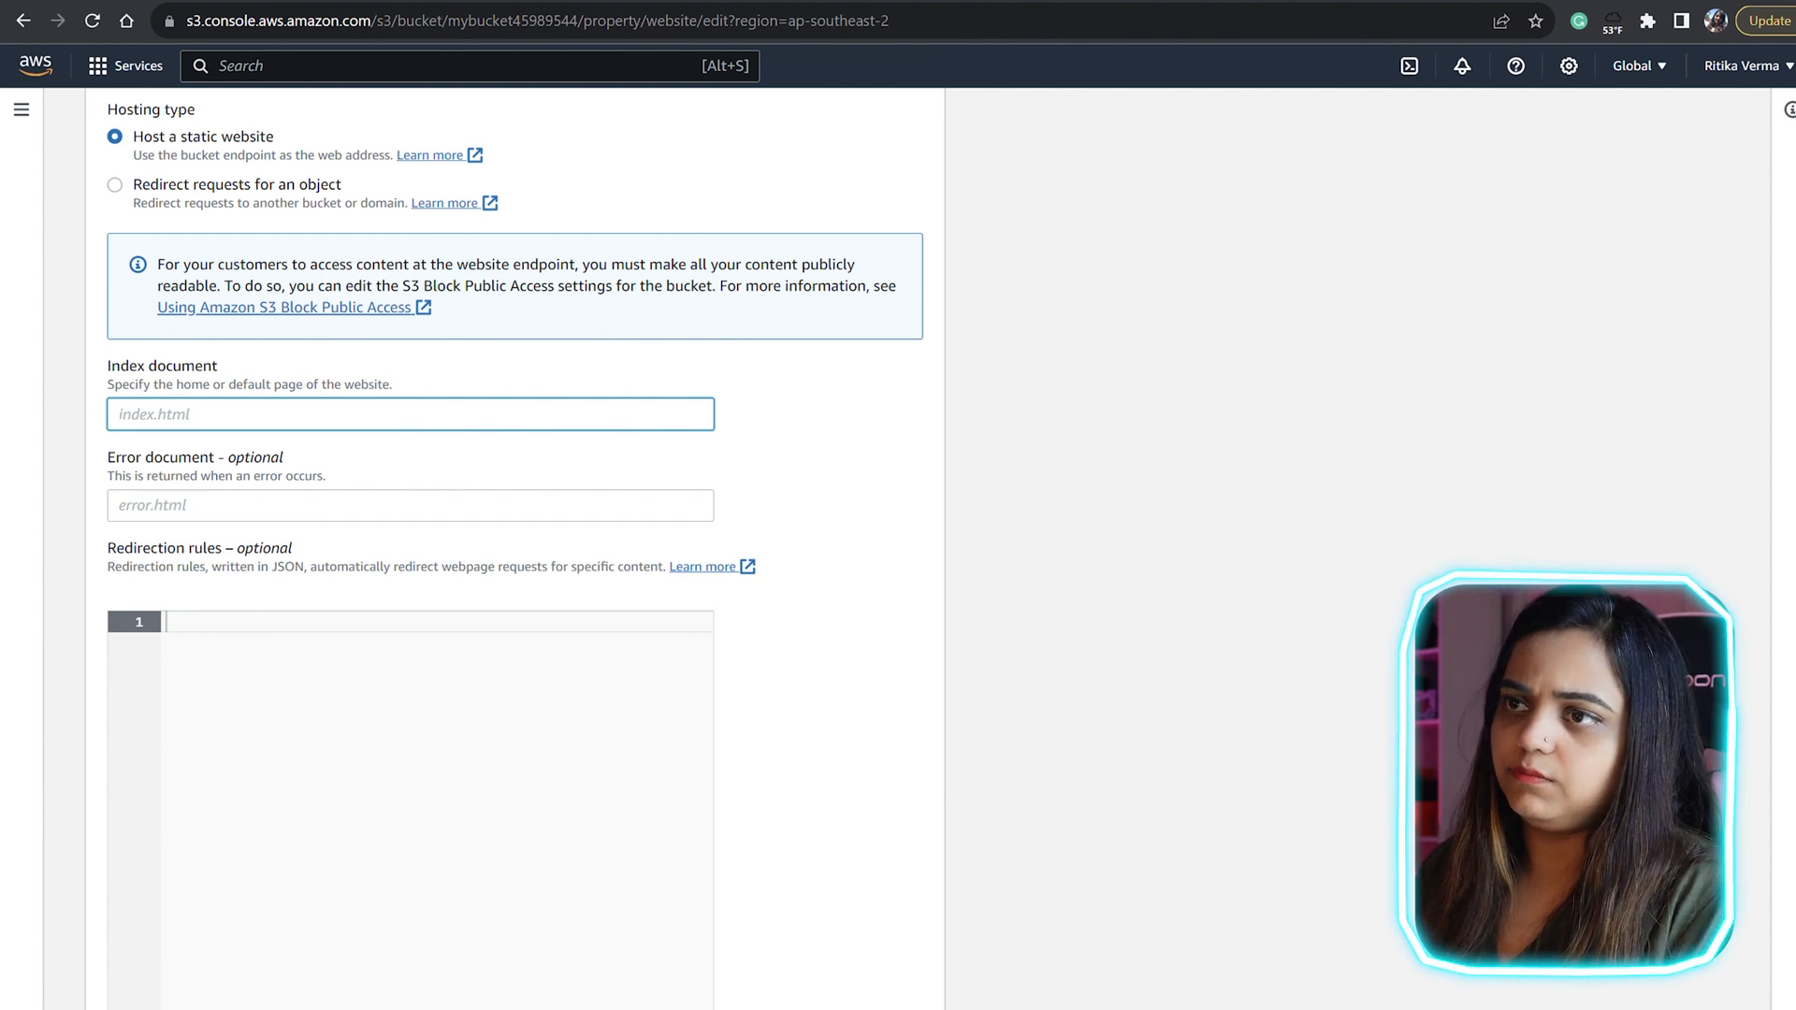
pyautogui.write('rit')
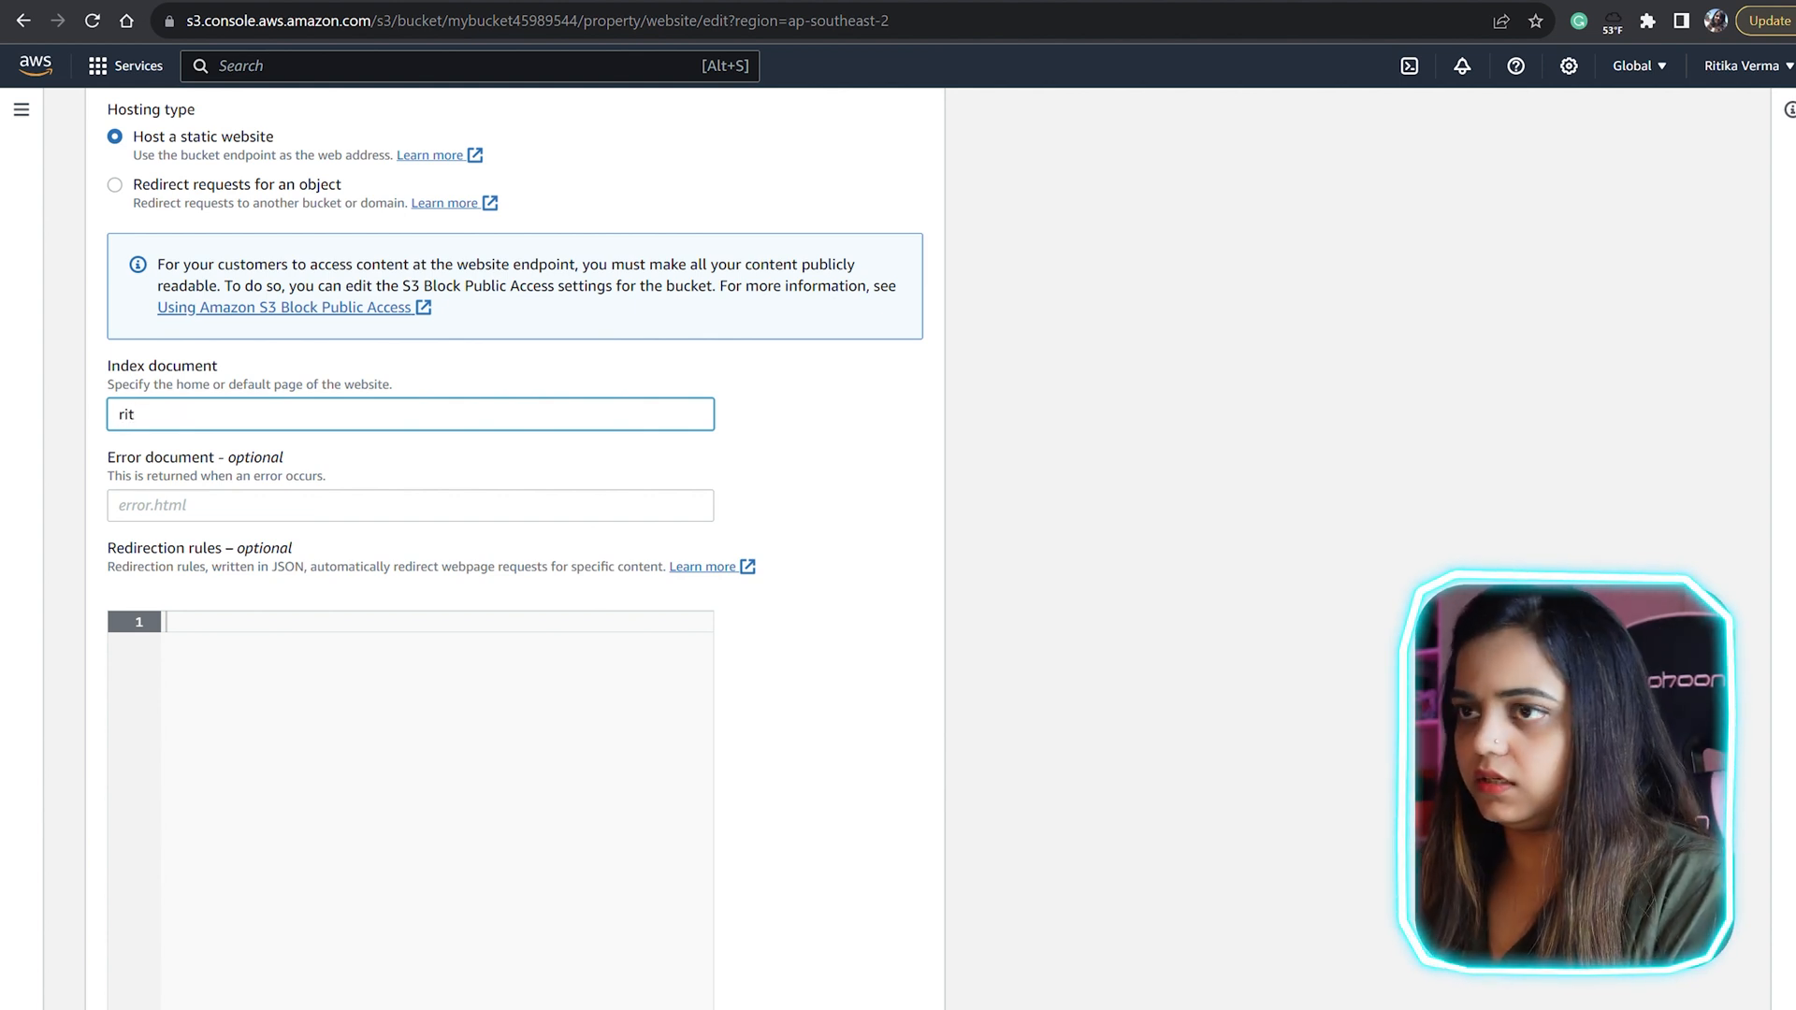
pyautogui.write('ika.html')
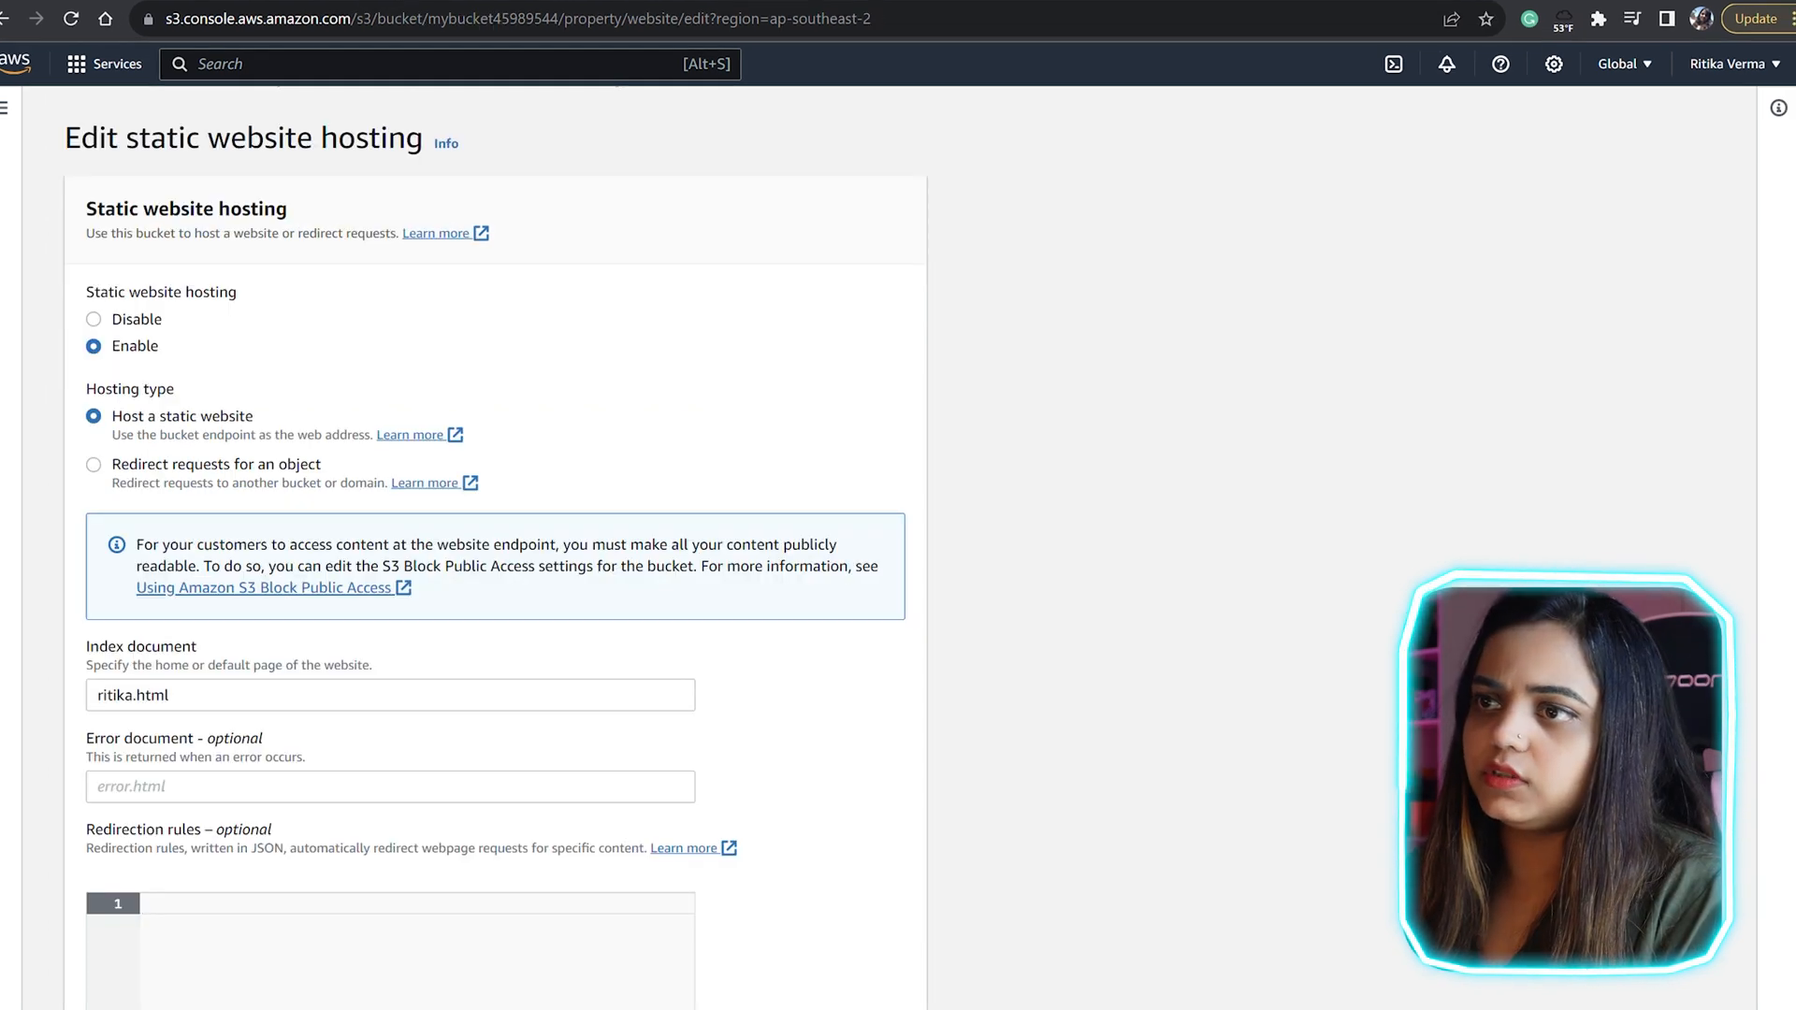
pyautogui.scroll(1, 496, 520)
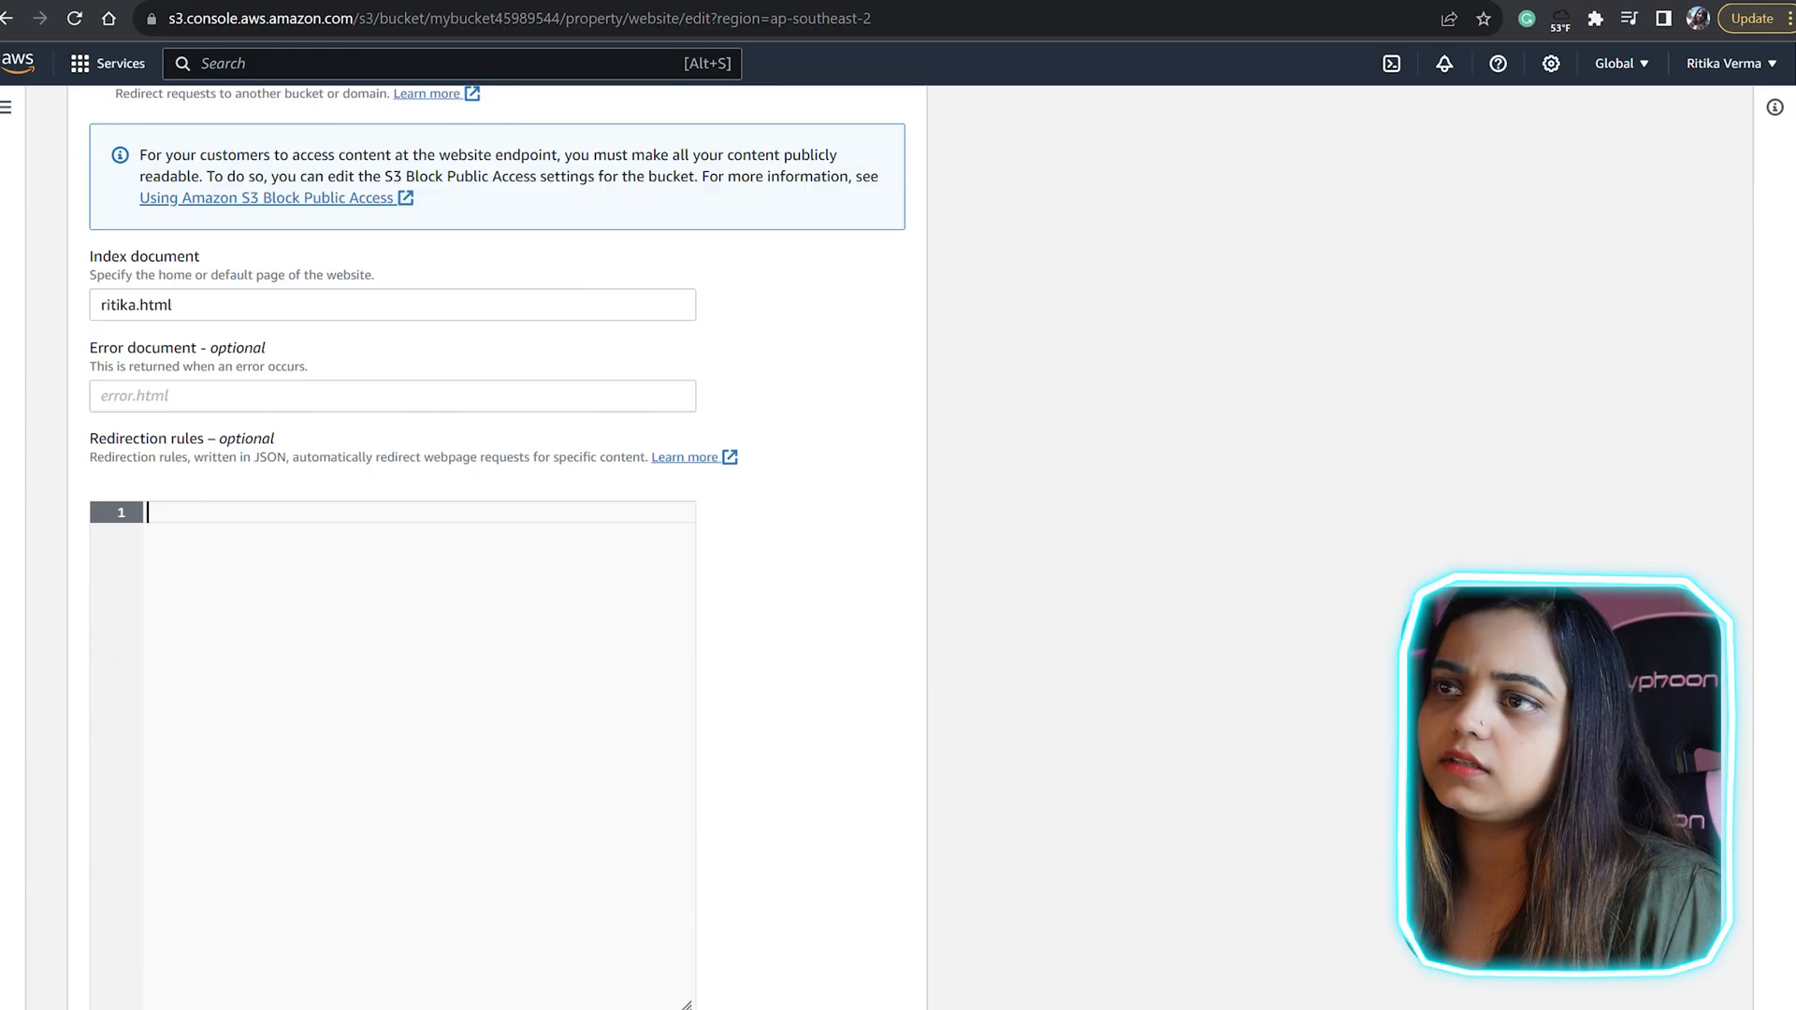
pyautogui.scroll(-2, 497, 547)
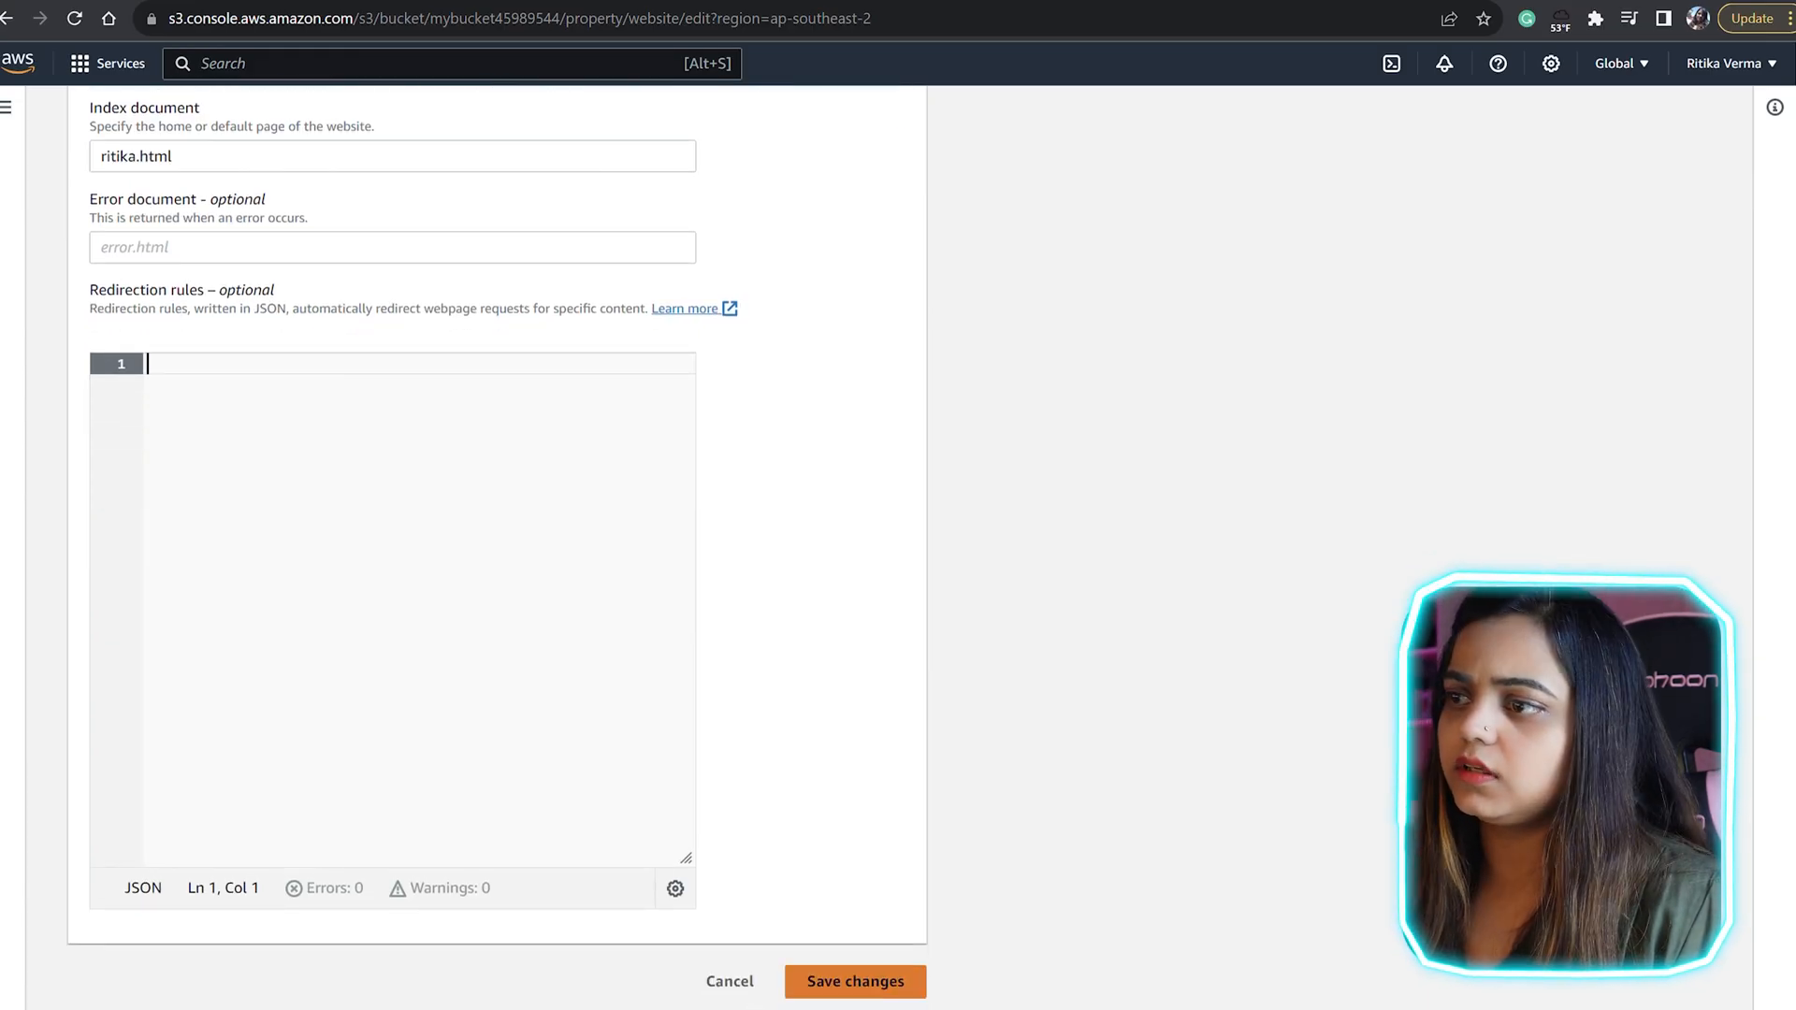
pyautogui.click(855, 981)
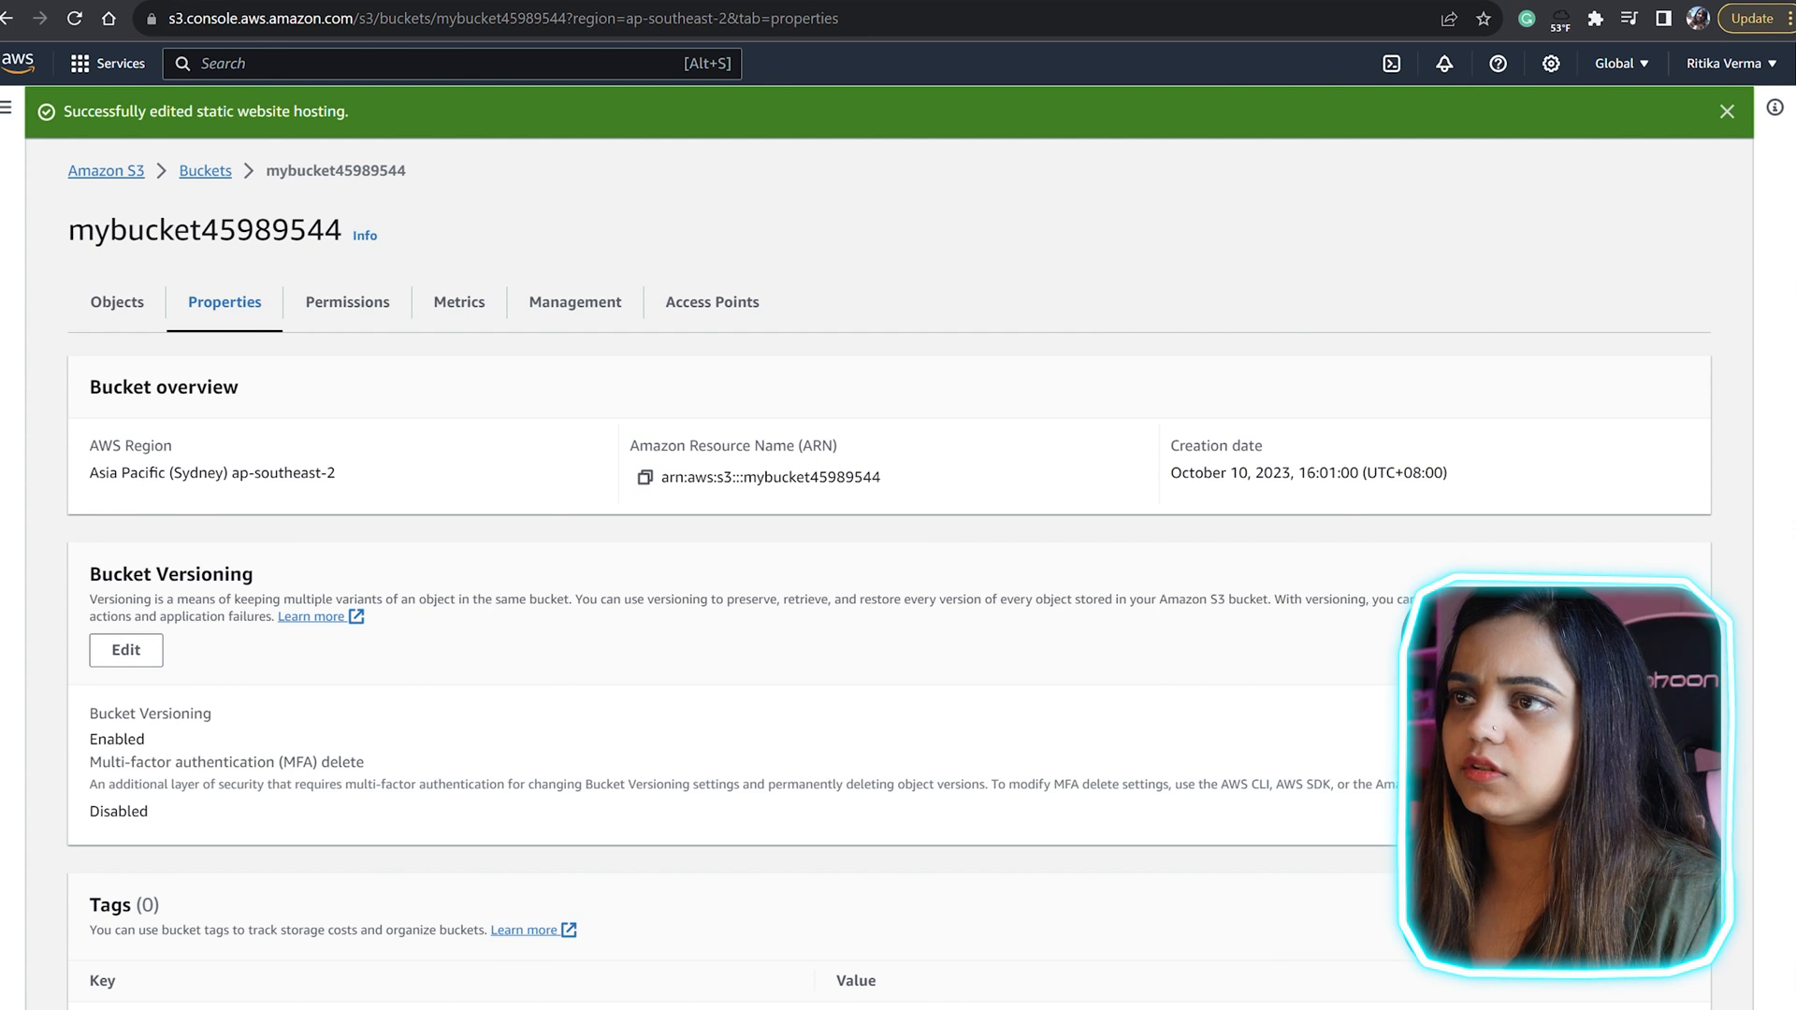
# Step: Open the bucket website endpoint and examine the page it returns
pyautogui.scroll(-20, 898, 561)
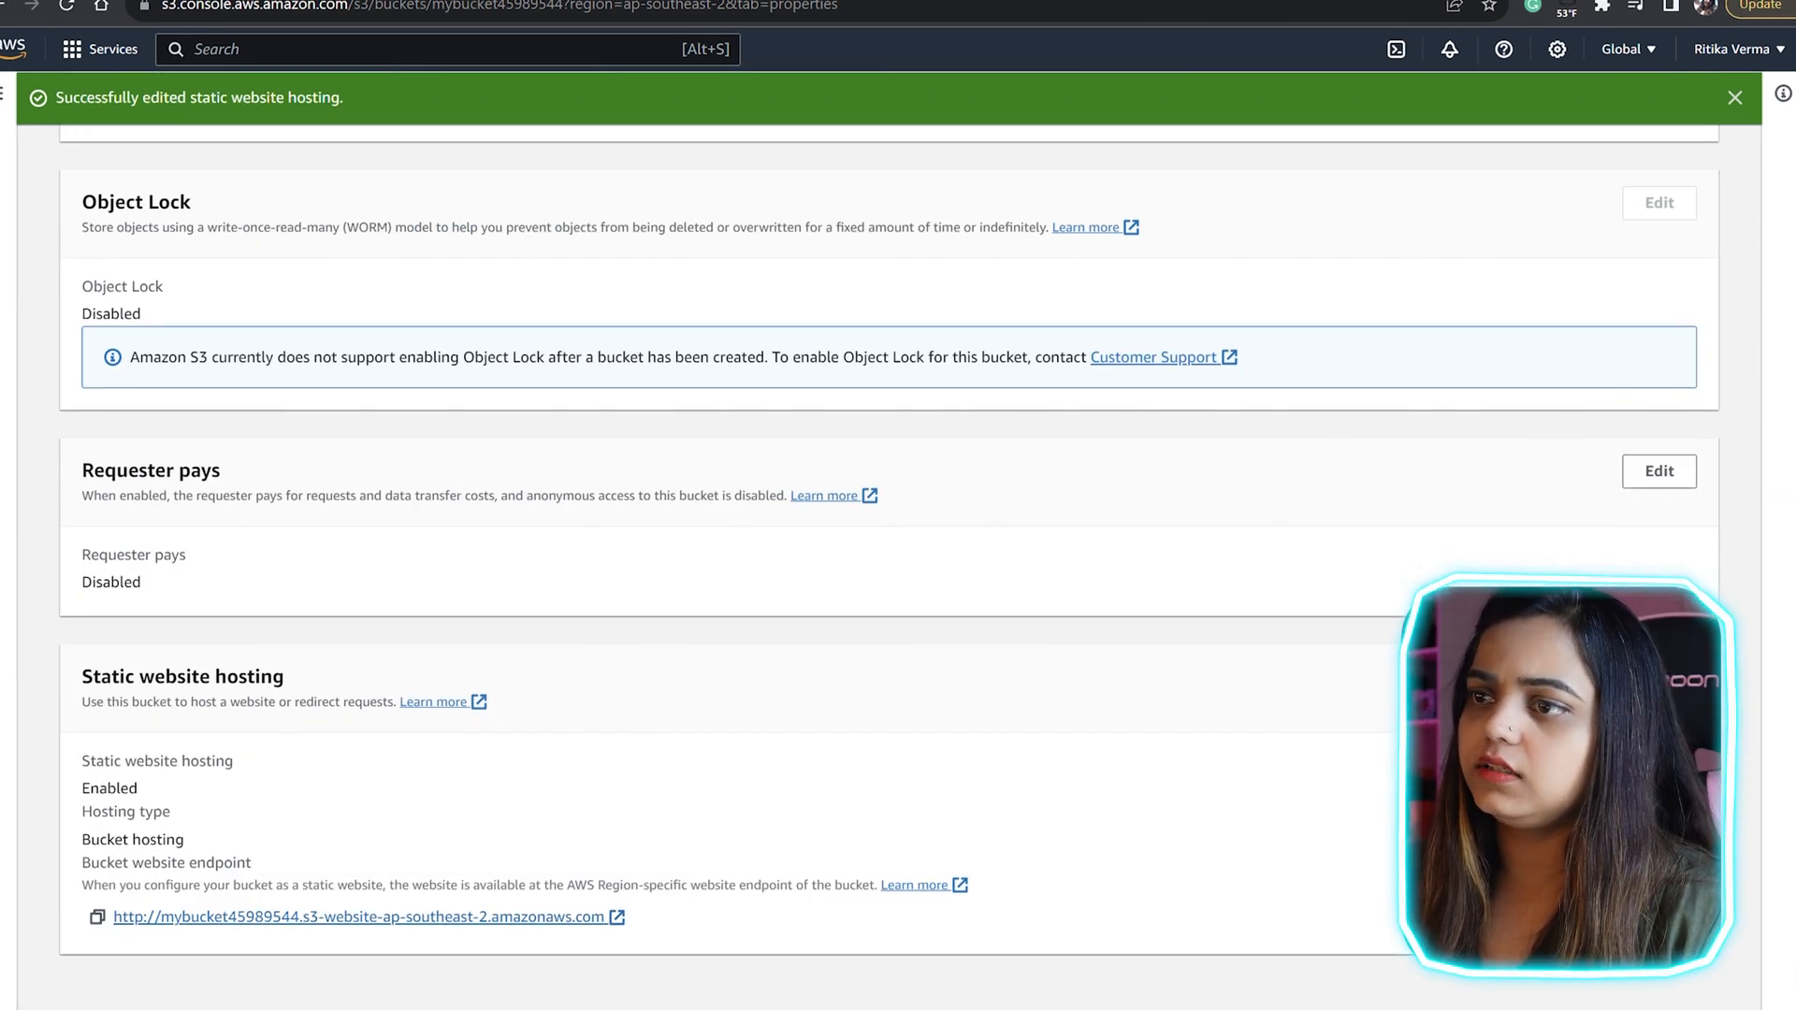
pyautogui.click(358, 917)
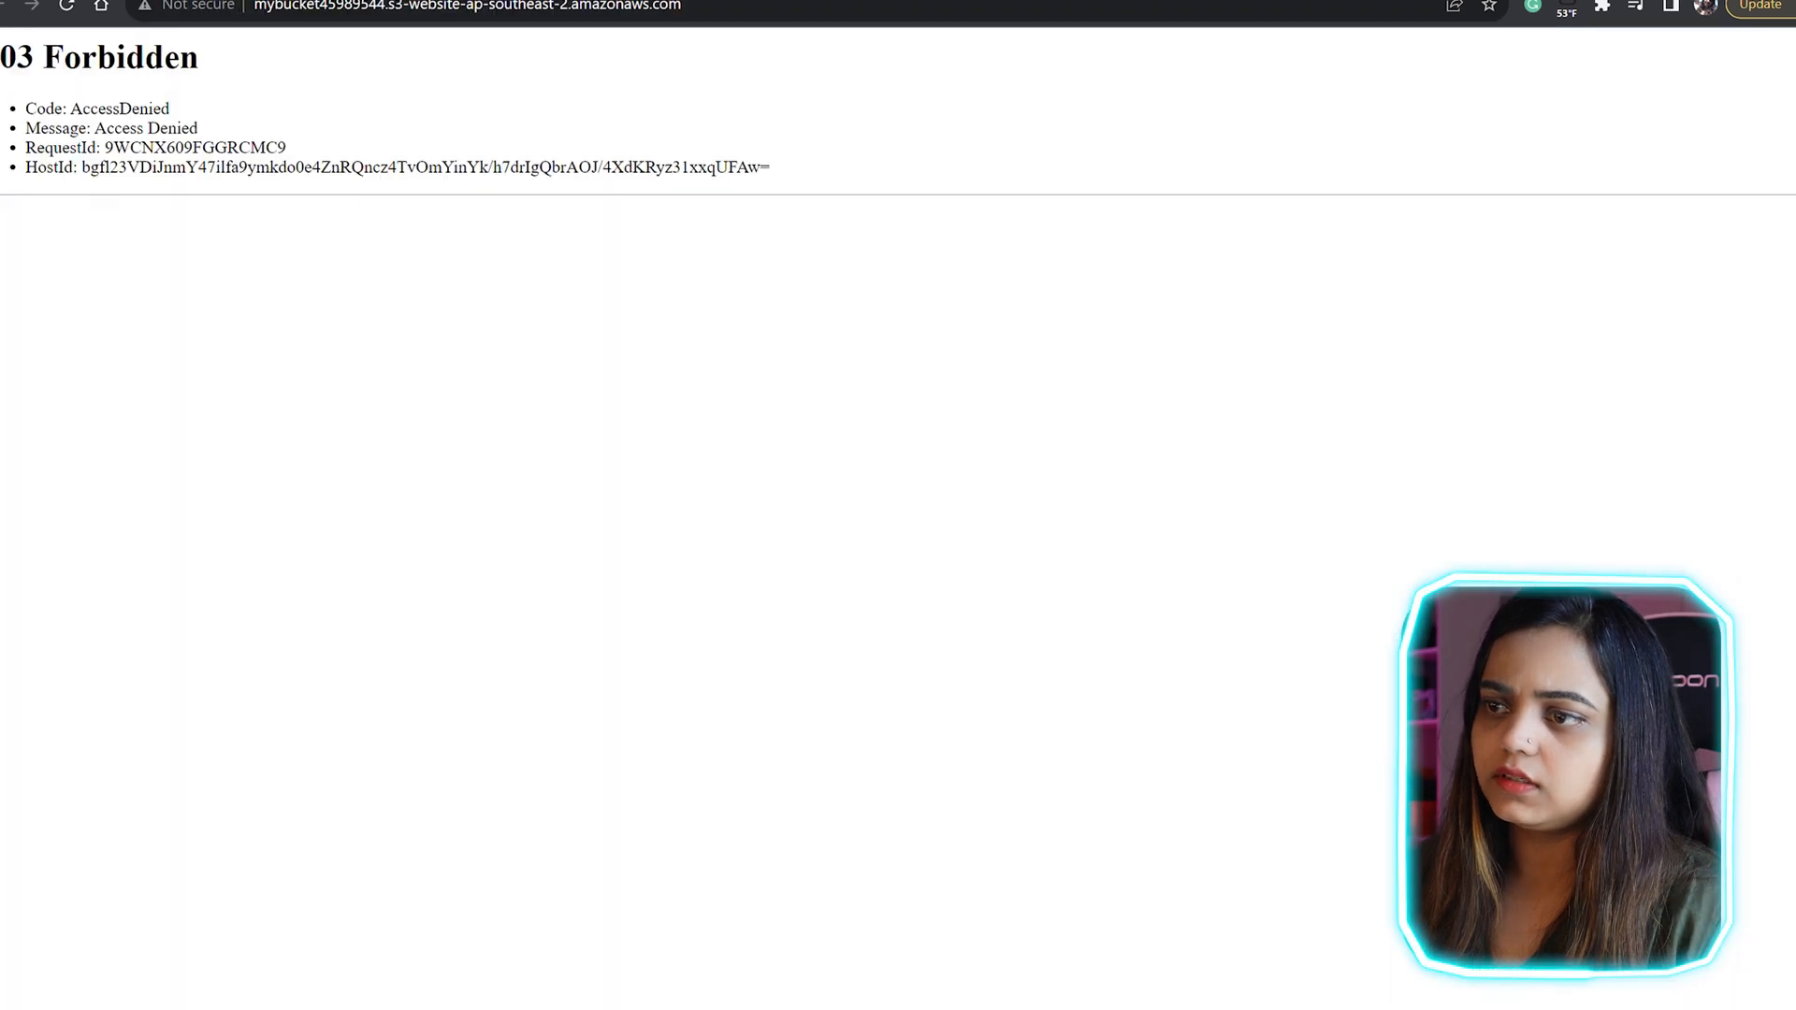
pyautogui.moveTo(236, 127); pyautogui.dragTo(201, 127)
pyautogui.click(200, 131)
pyautogui.moveTo(63, 174); pyautogui.dragTo(76, 174)
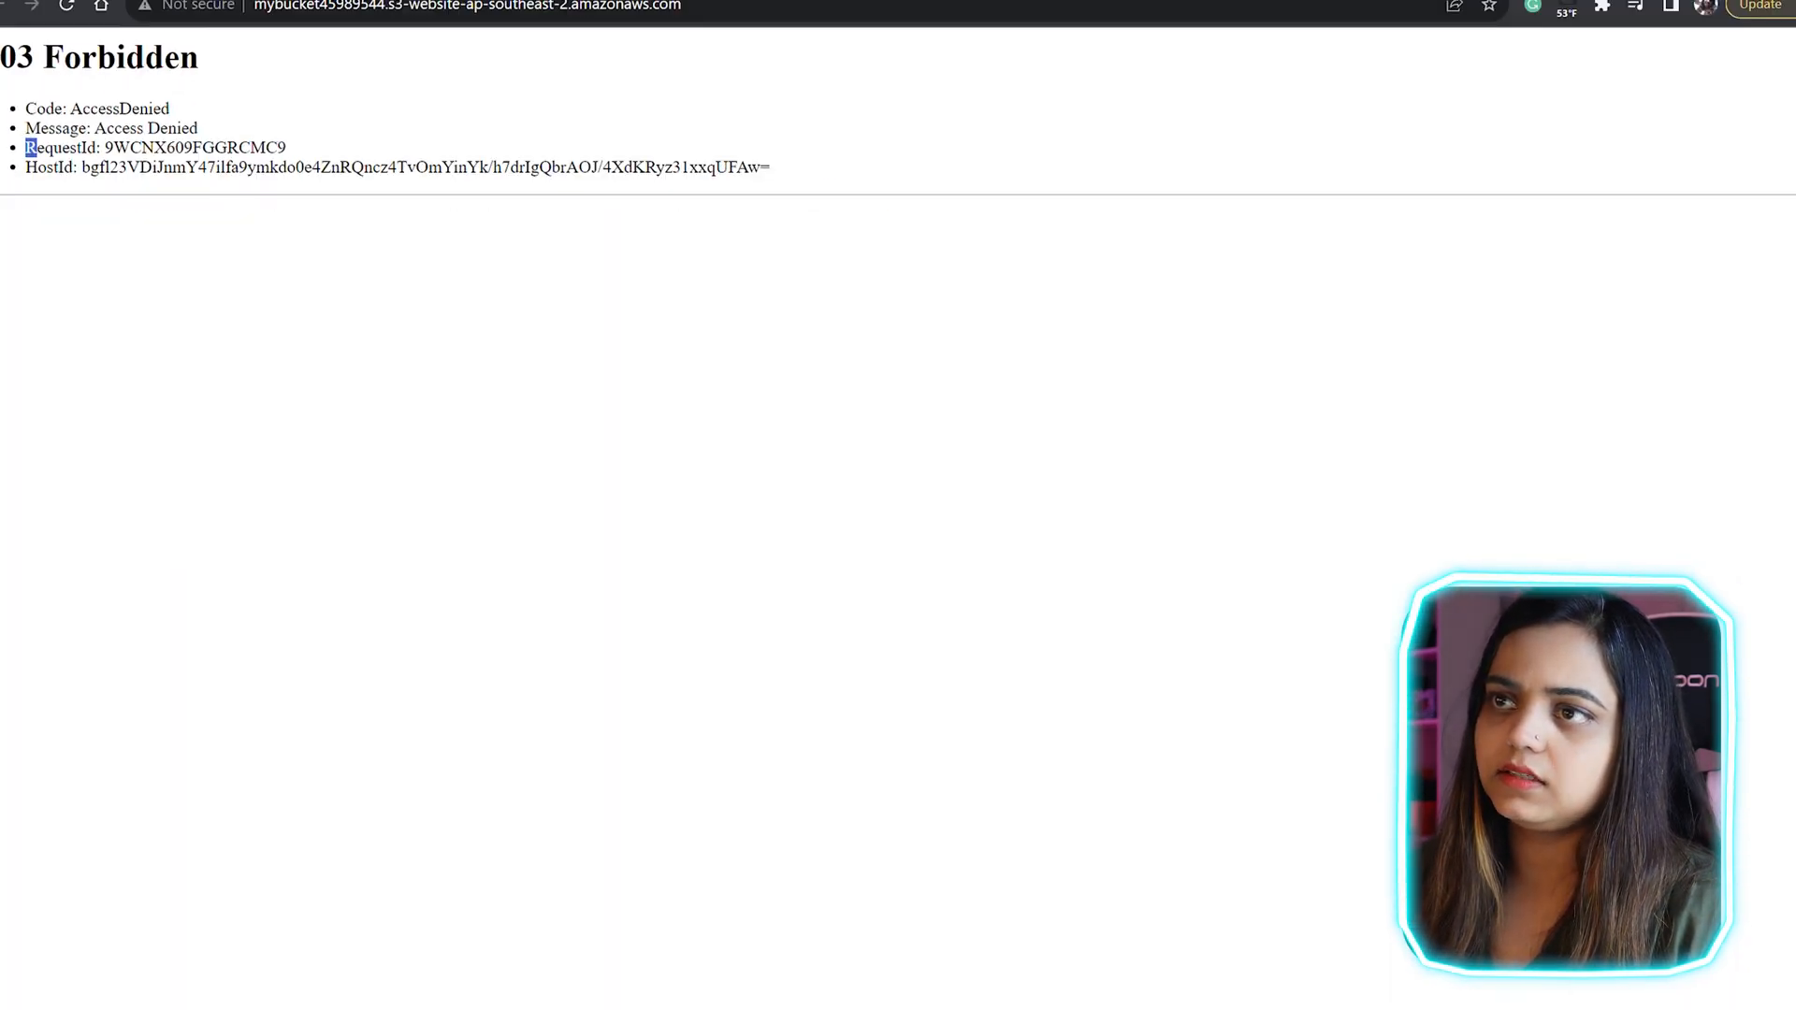
pyautogui.click(37, 149)
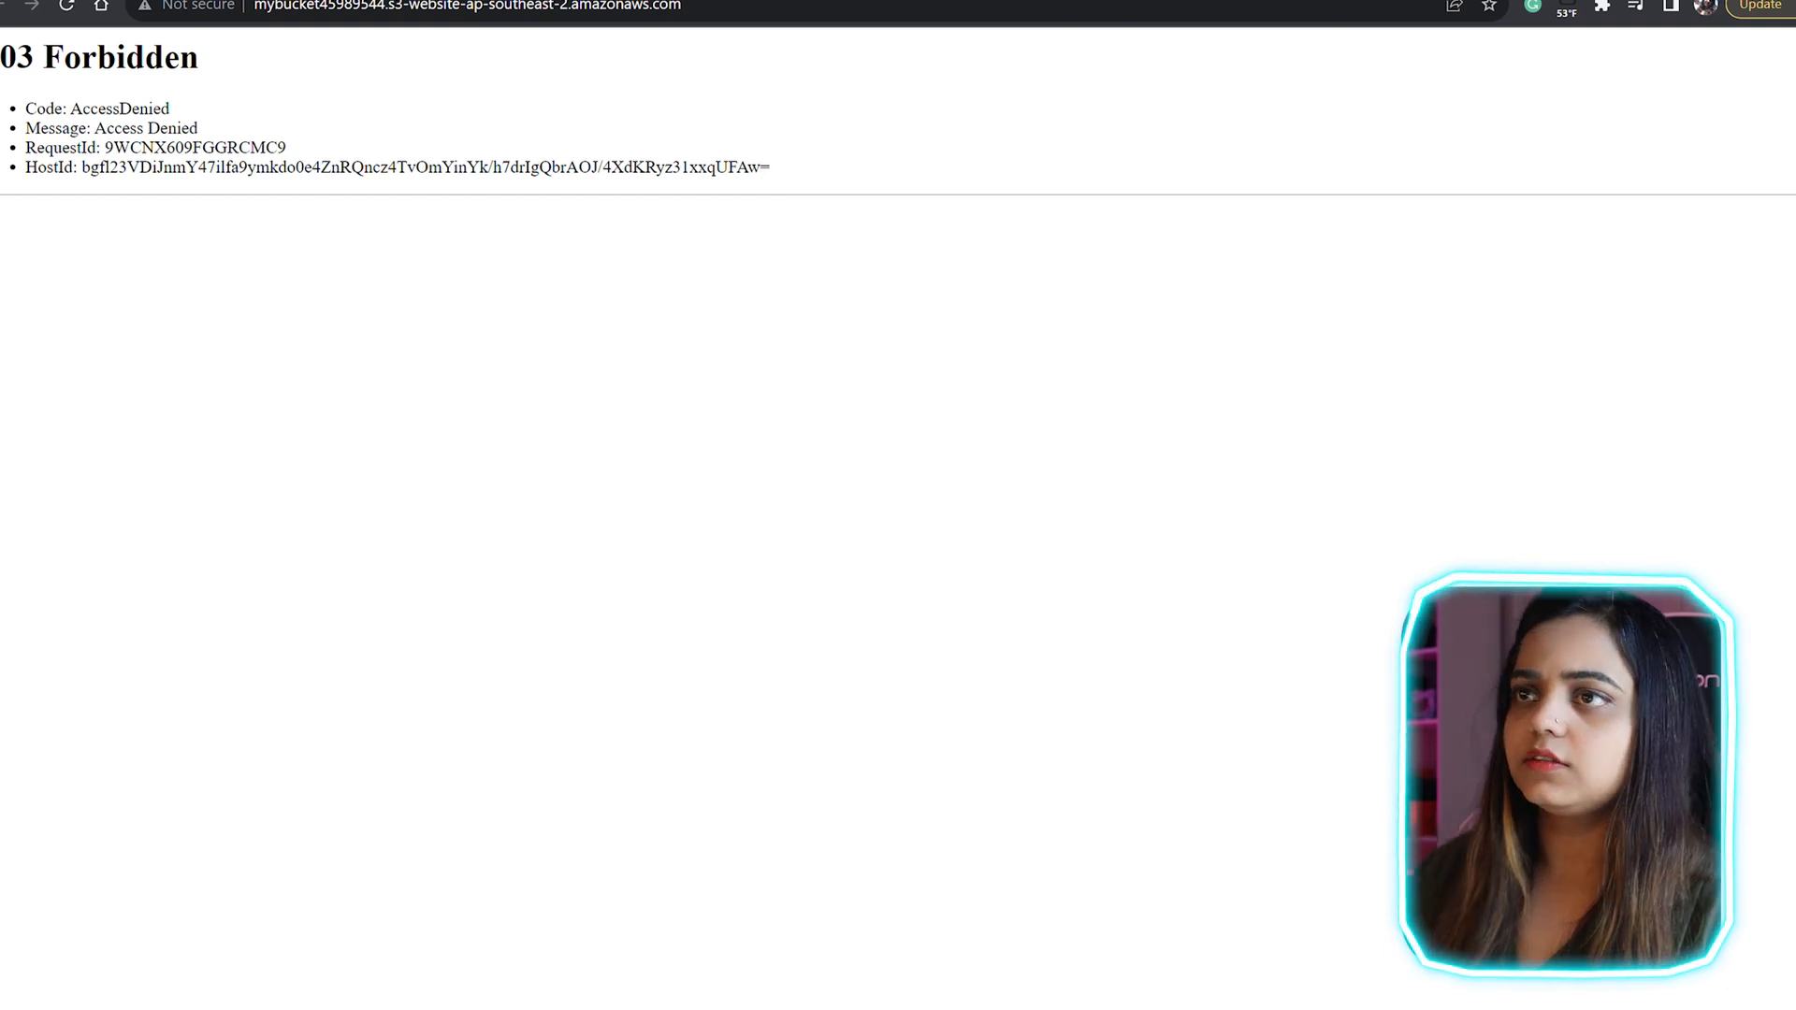
# Step: Edit the bucket policy in the bucket's permissions and paste the PublicReadGetObject policy allowing s3:GetObject for all principals
pyautogui.hotkey('ctrl', 'shift', 'Tab')
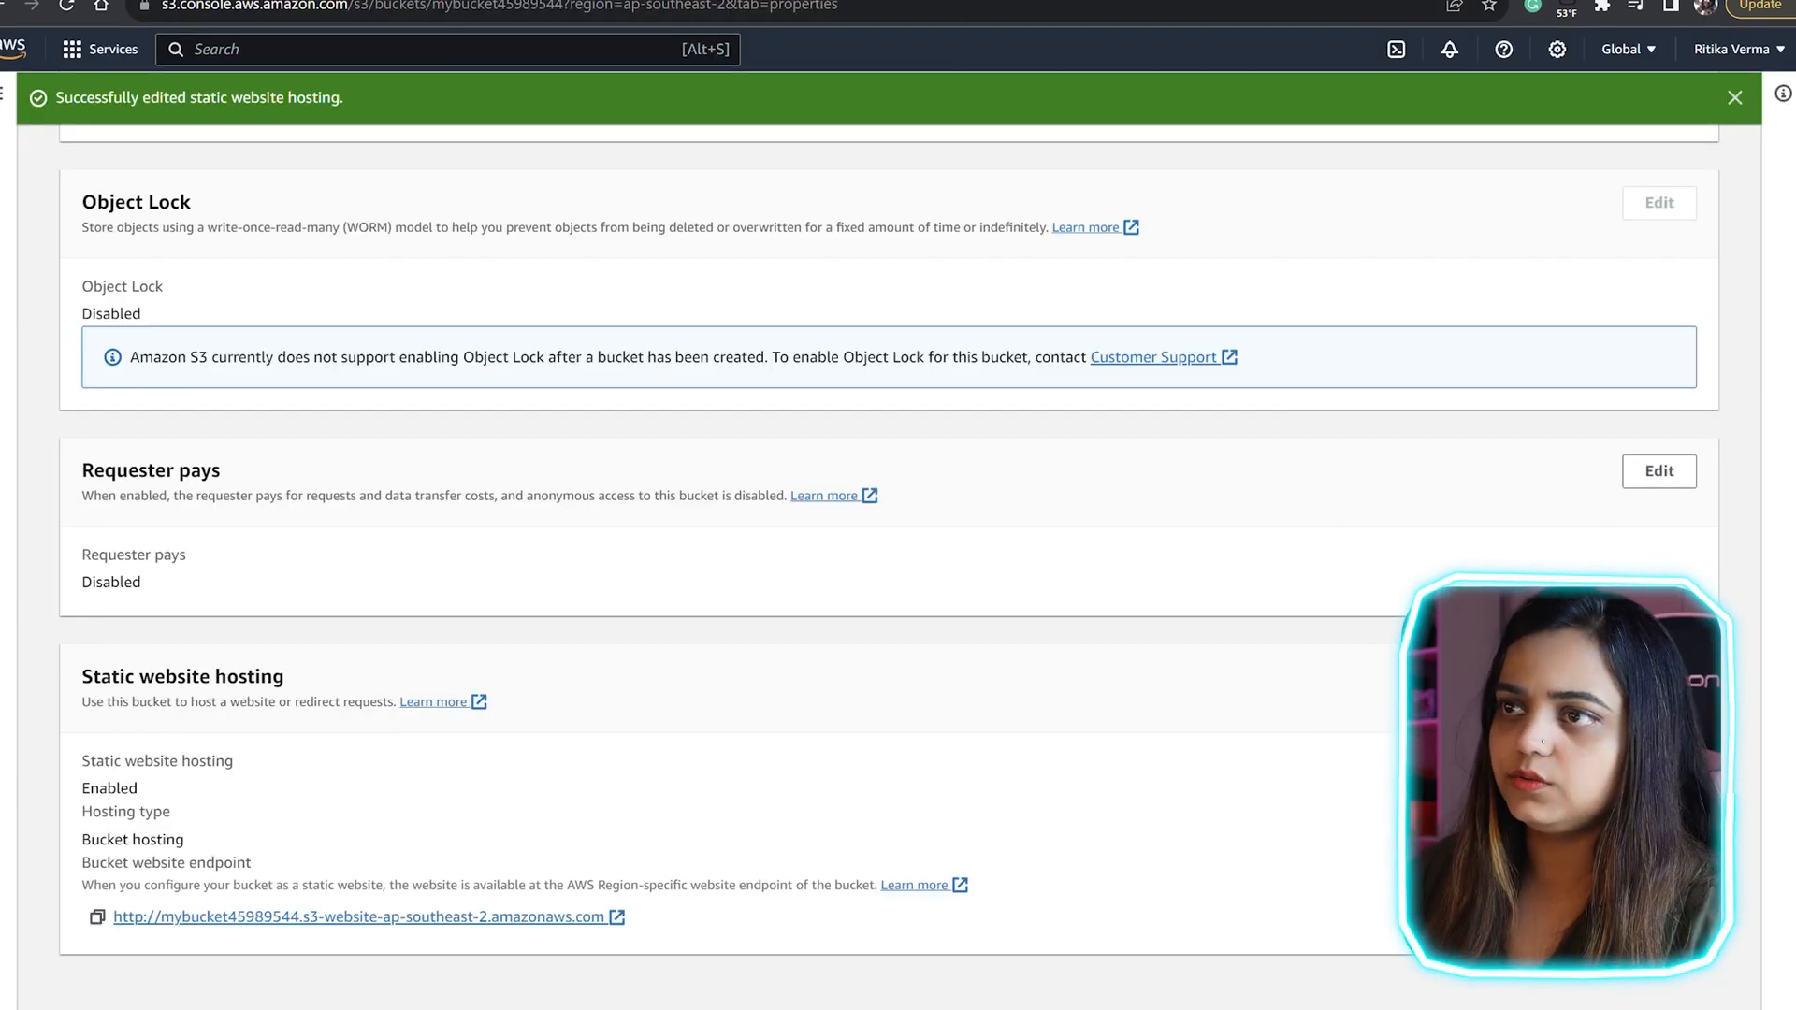
pyautogui.scroll(10, 888, 561)
pyautogui.scroll(5, 889, 561)
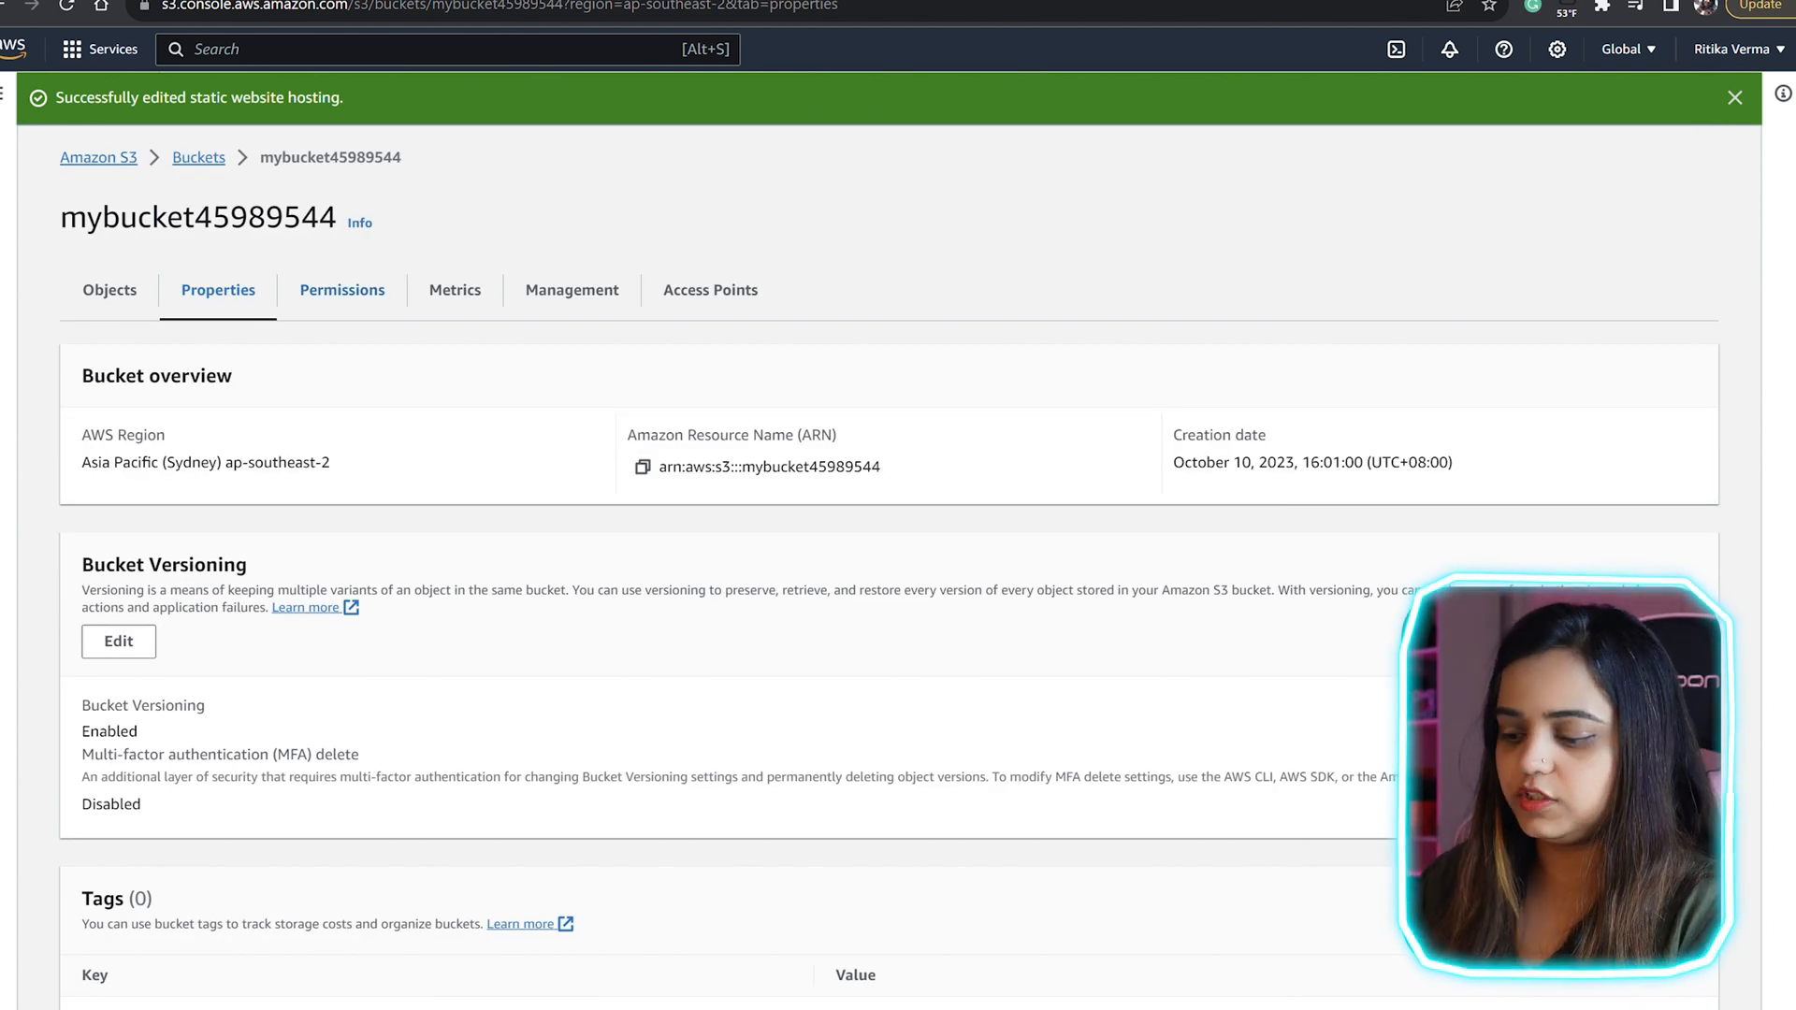
pyautogui.click(342, 290)
pyautogui.scroll(-6, 888, 561)
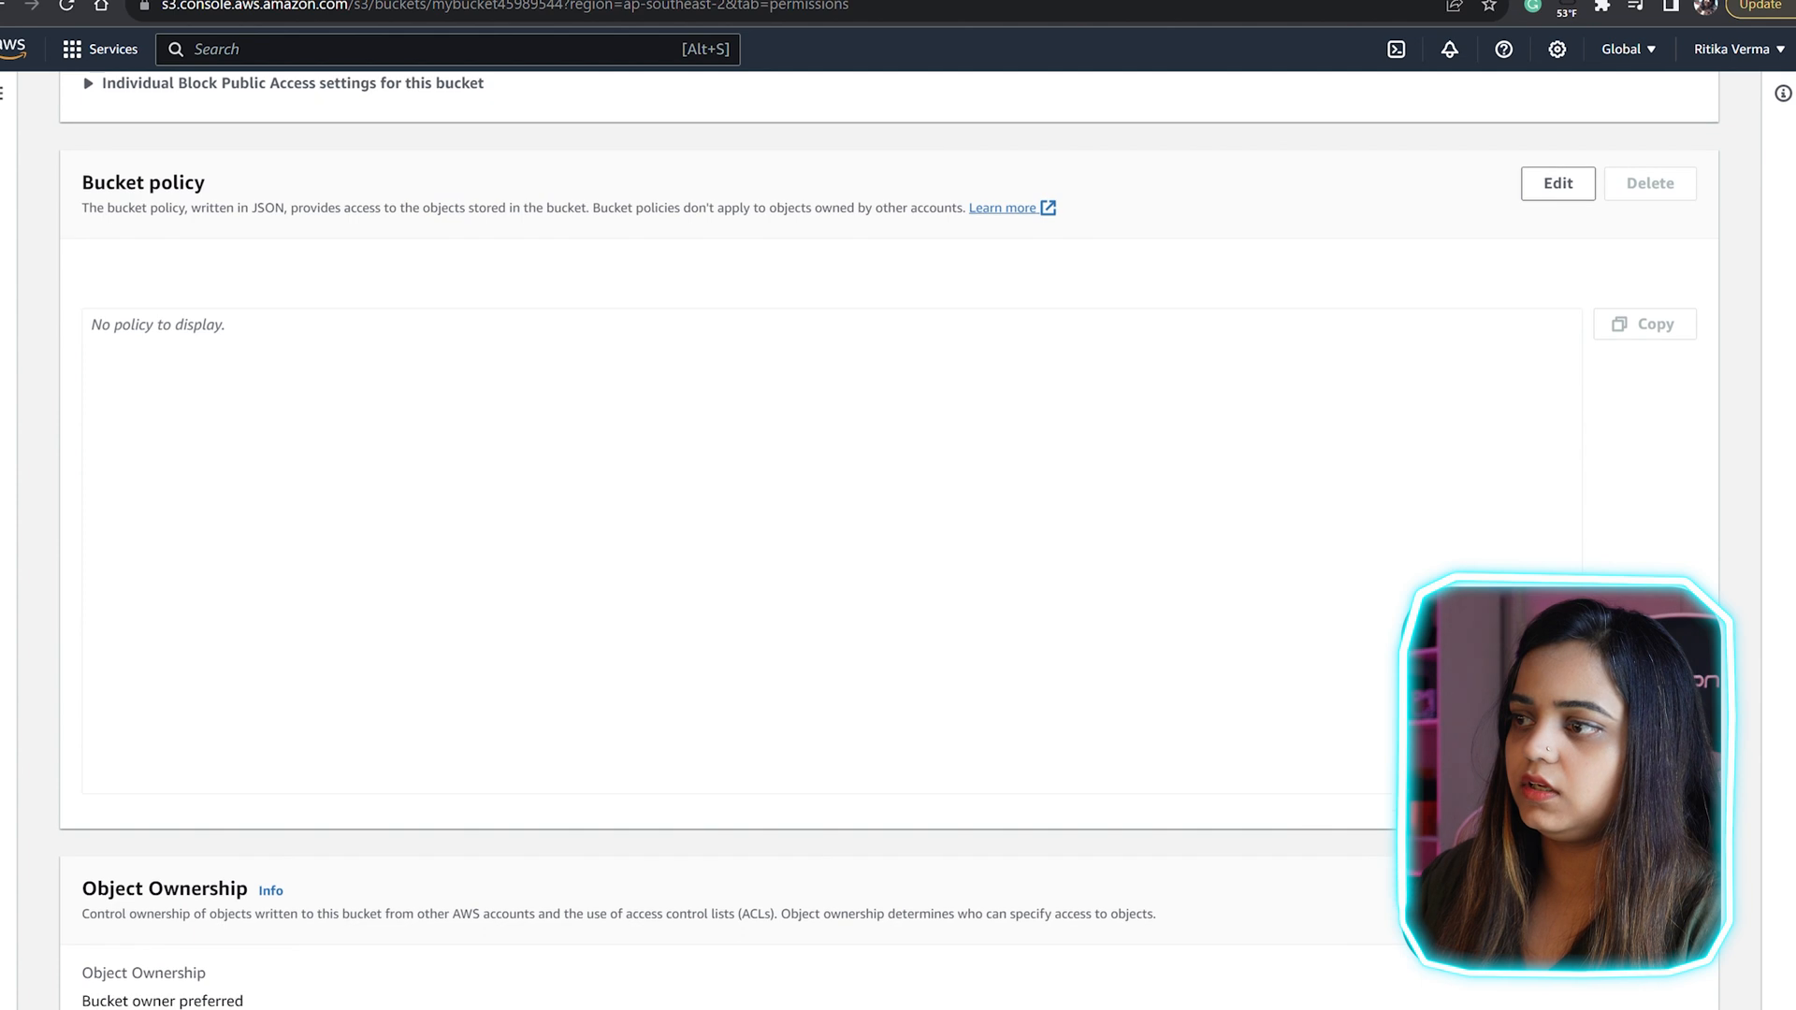
pyautogui.click(831, 550)
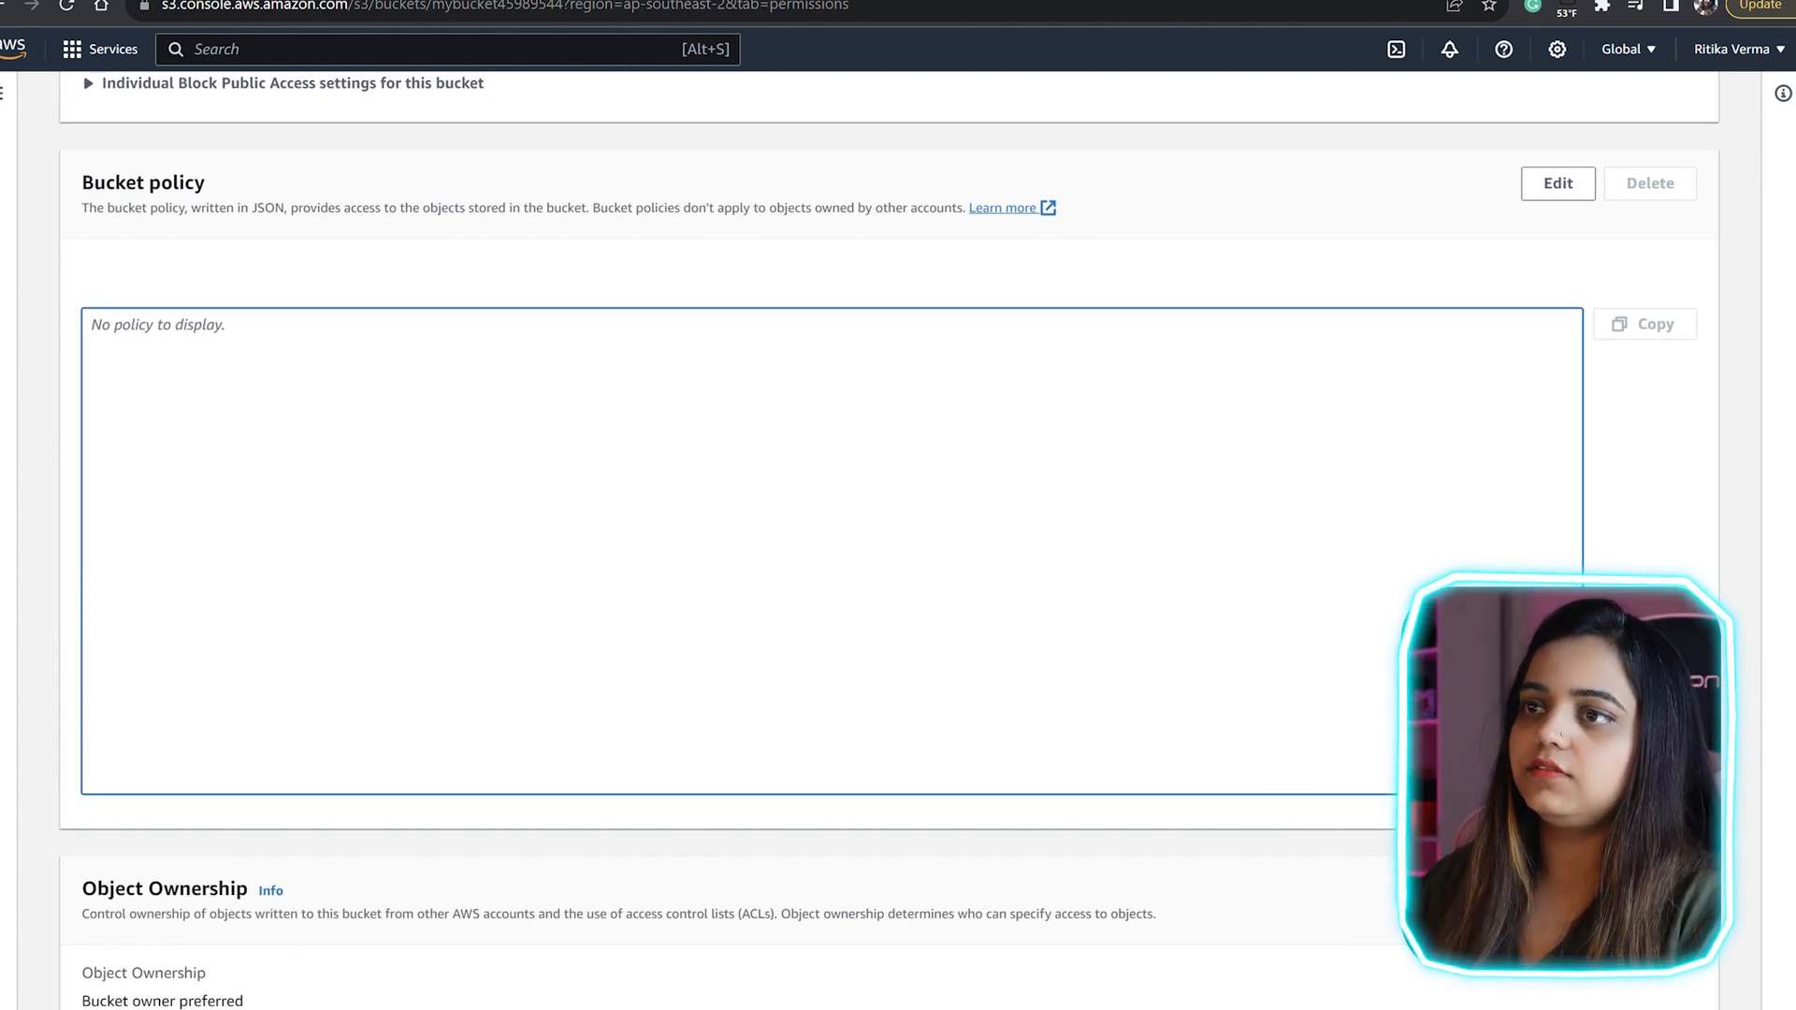
pyautogui.scroll(2, 889, 542)
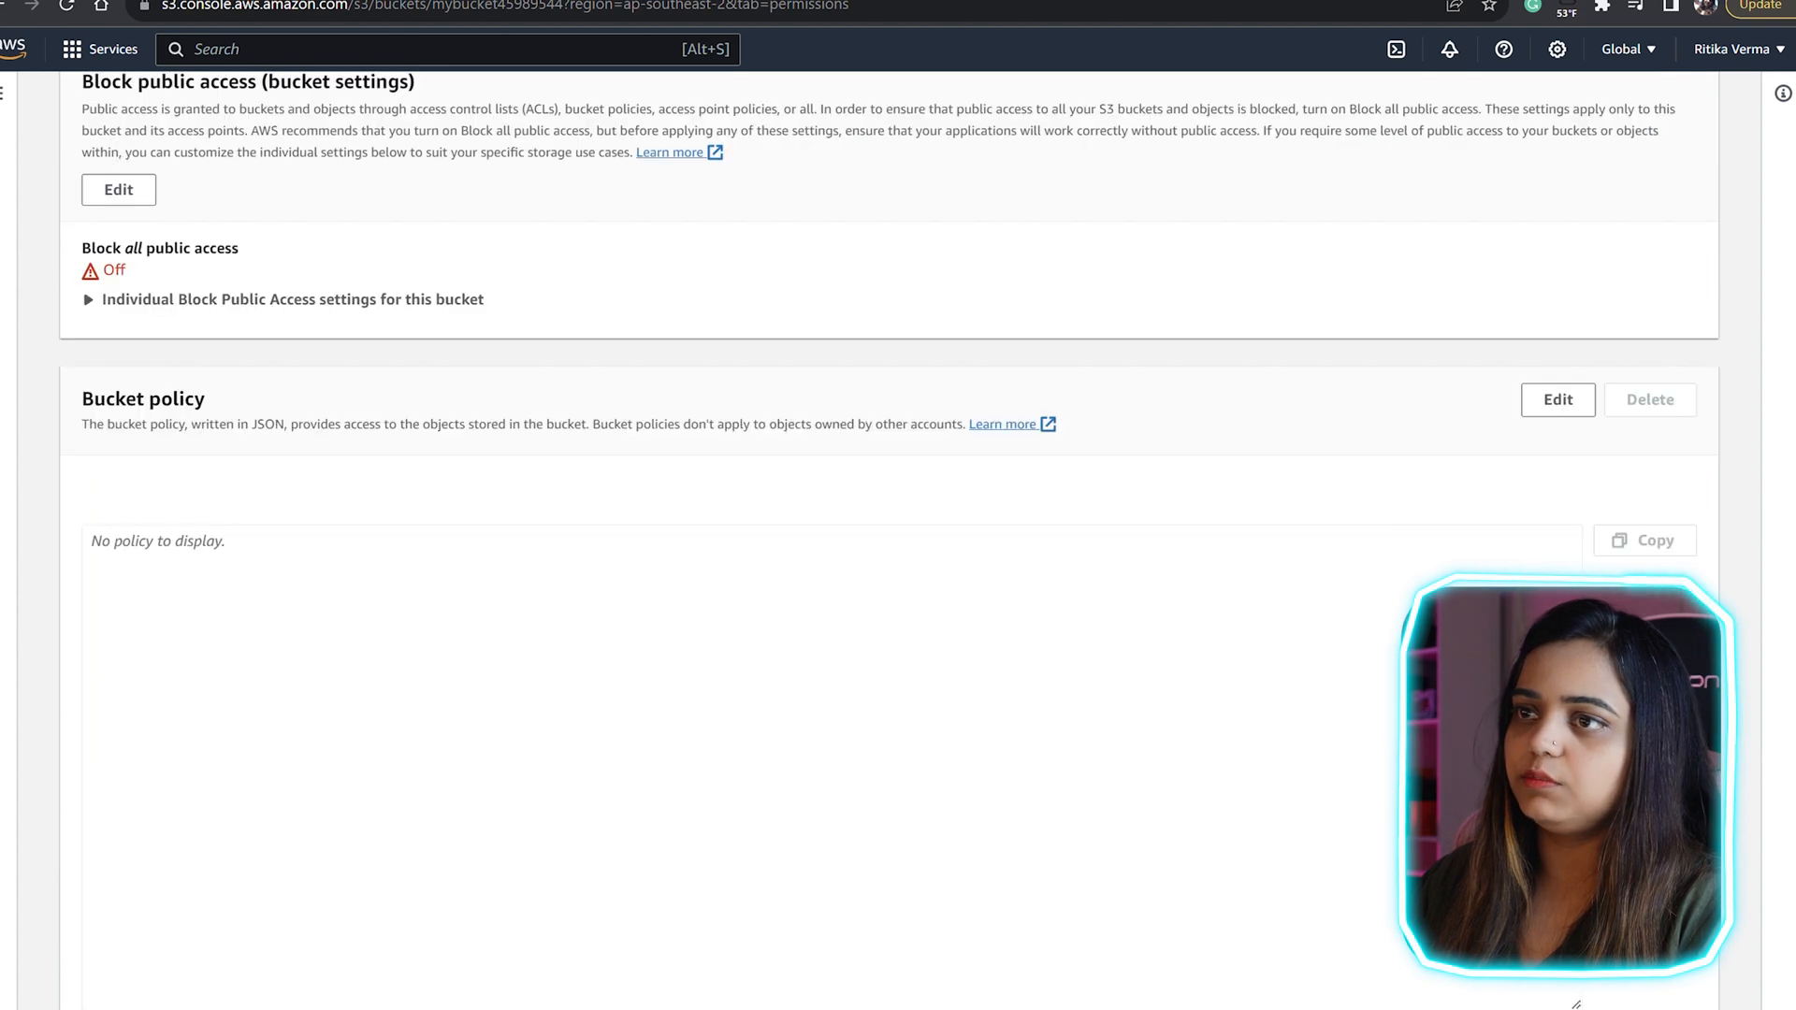
pyautogui.click(1558, 399)
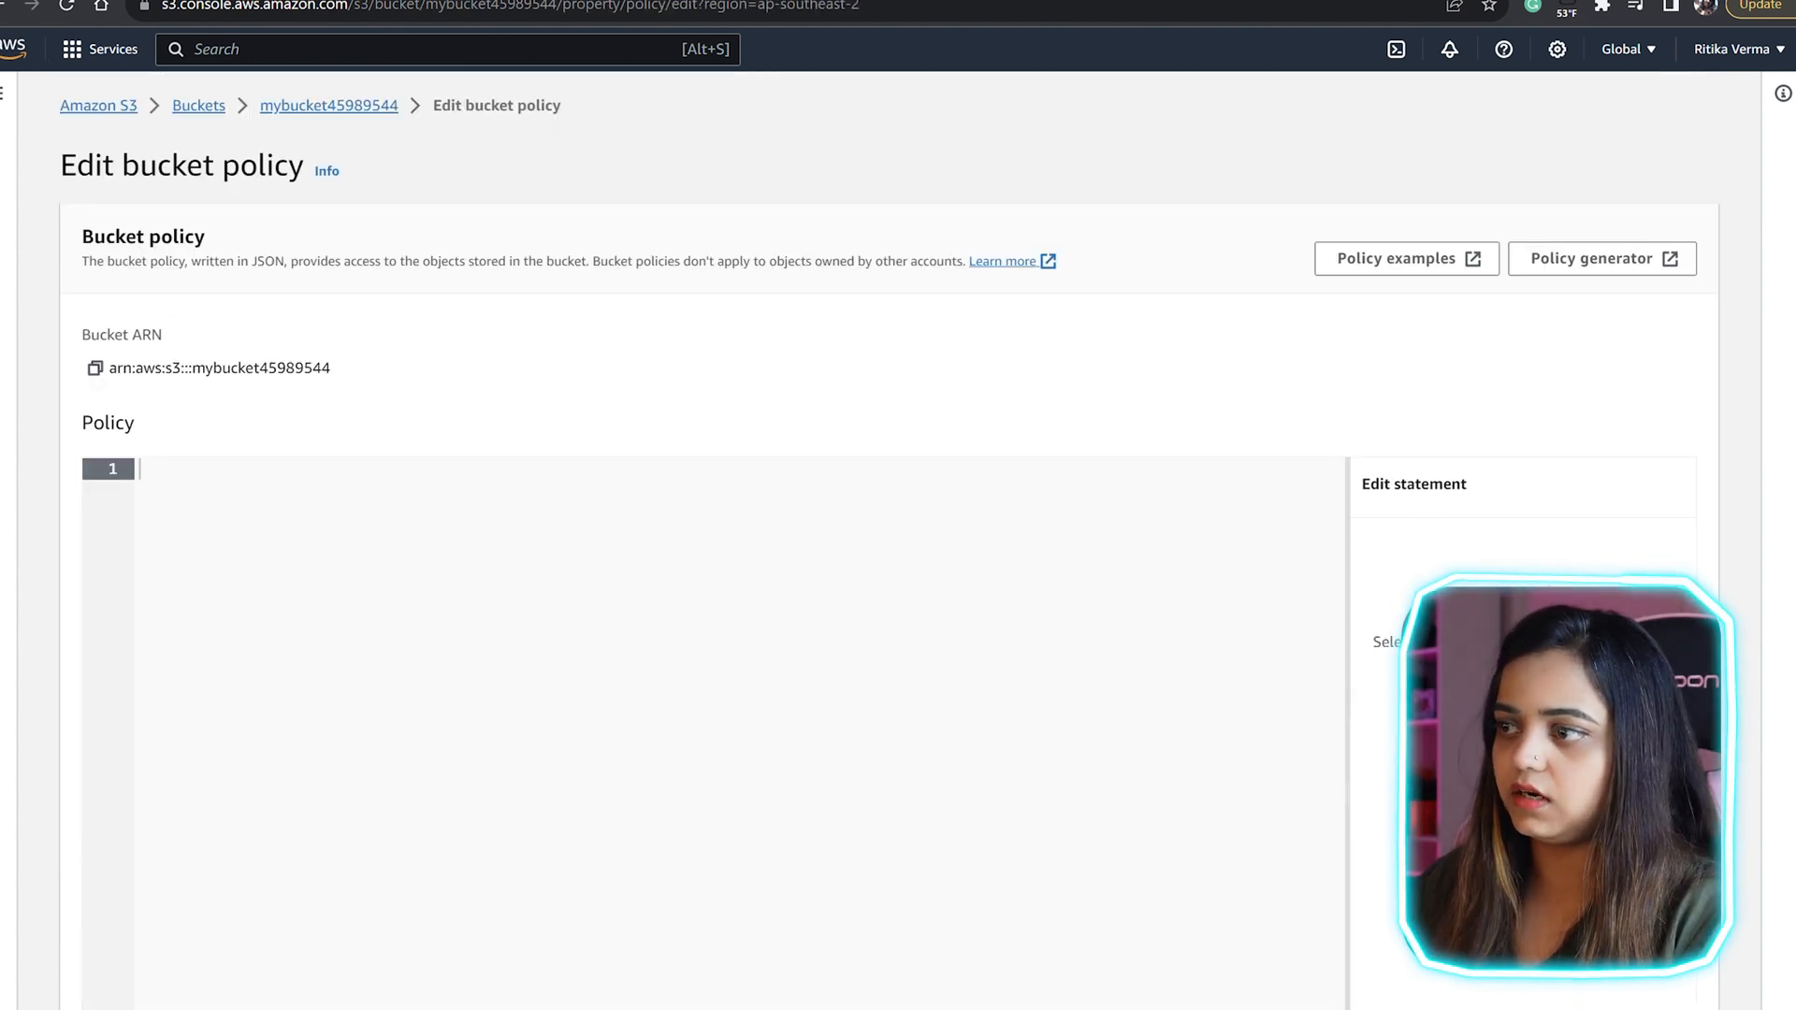
pyautogui.write('{     "Version": "2012-10-17",     "Statement": [         {             "Sid": "PublicReadGetObject",             "Effect": "Allow",             "Principal": "*",             "Action": [                 "s3:GetObject"             ],             "Resource": [                 "arn:aws:s3:::BUCKET_NAME/*"             ]         }     ] }')
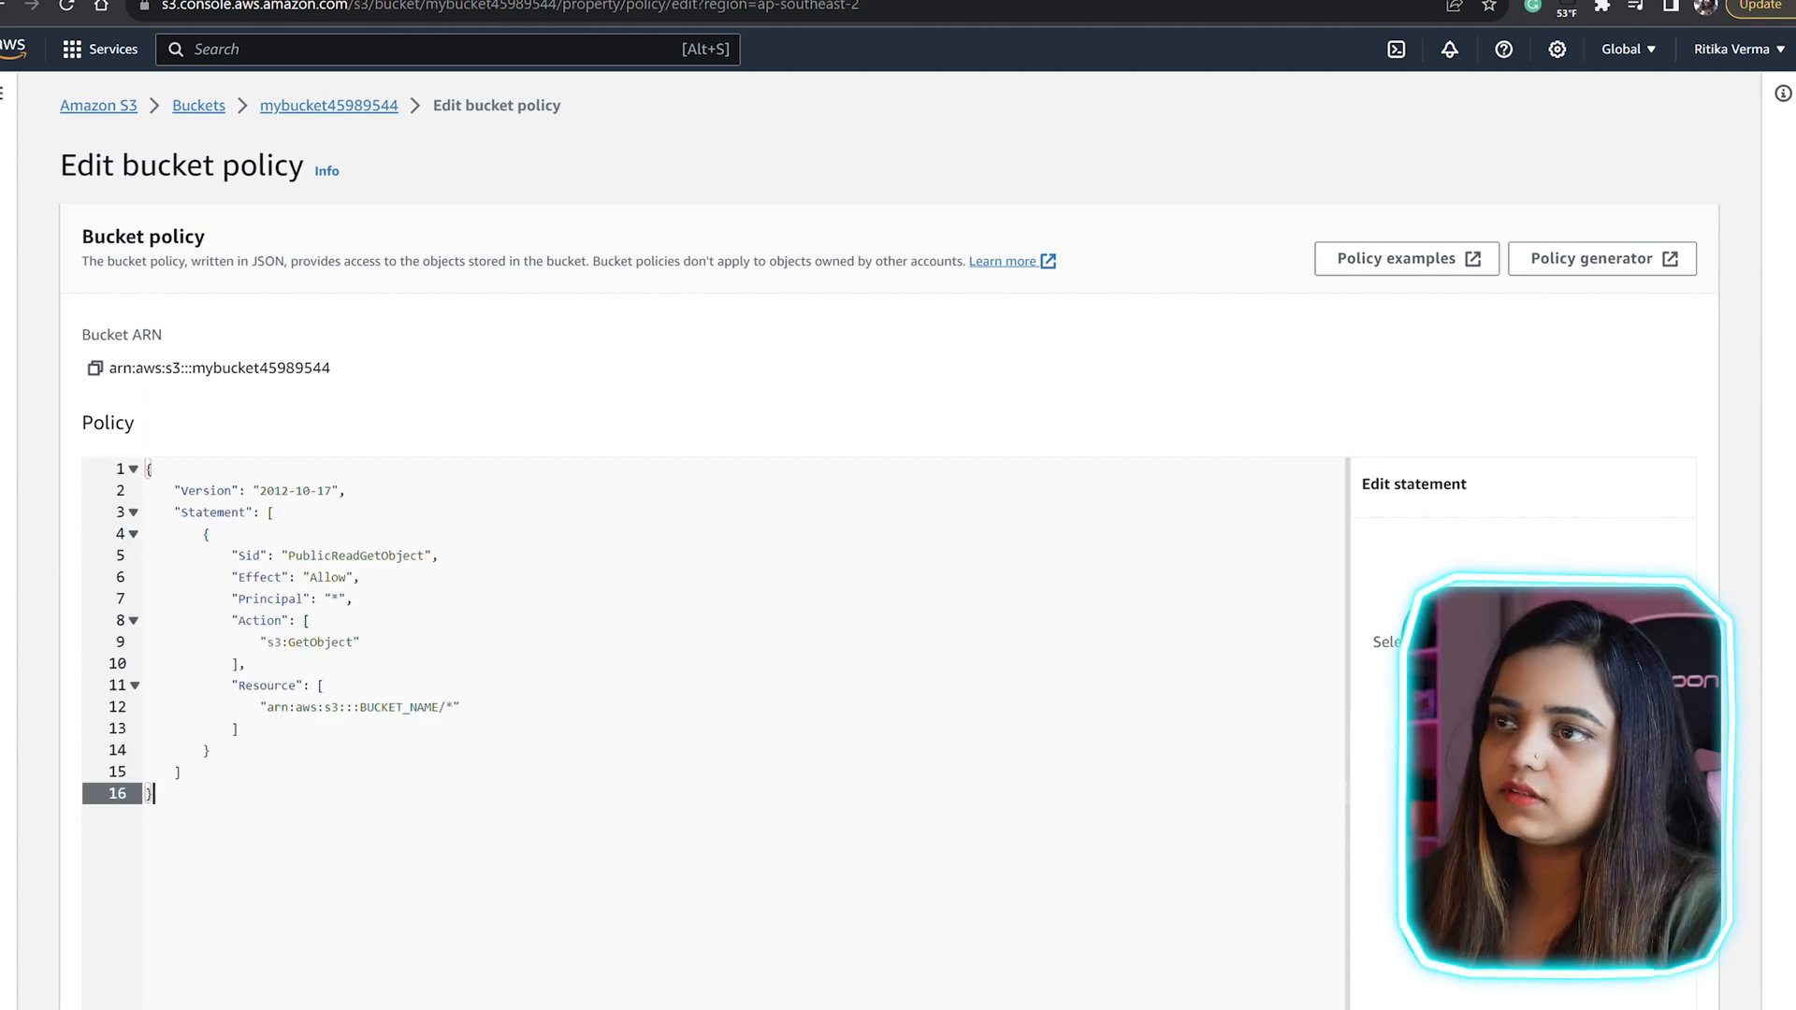
# Step: Replace the placeholder resource ARN in the policy with arn:aws:s3:::mybucket45989544, keeping the /* suffix, and save the policy
pyautogui.moveTo(331, 368); pyautogui.dragTo(108, 368)
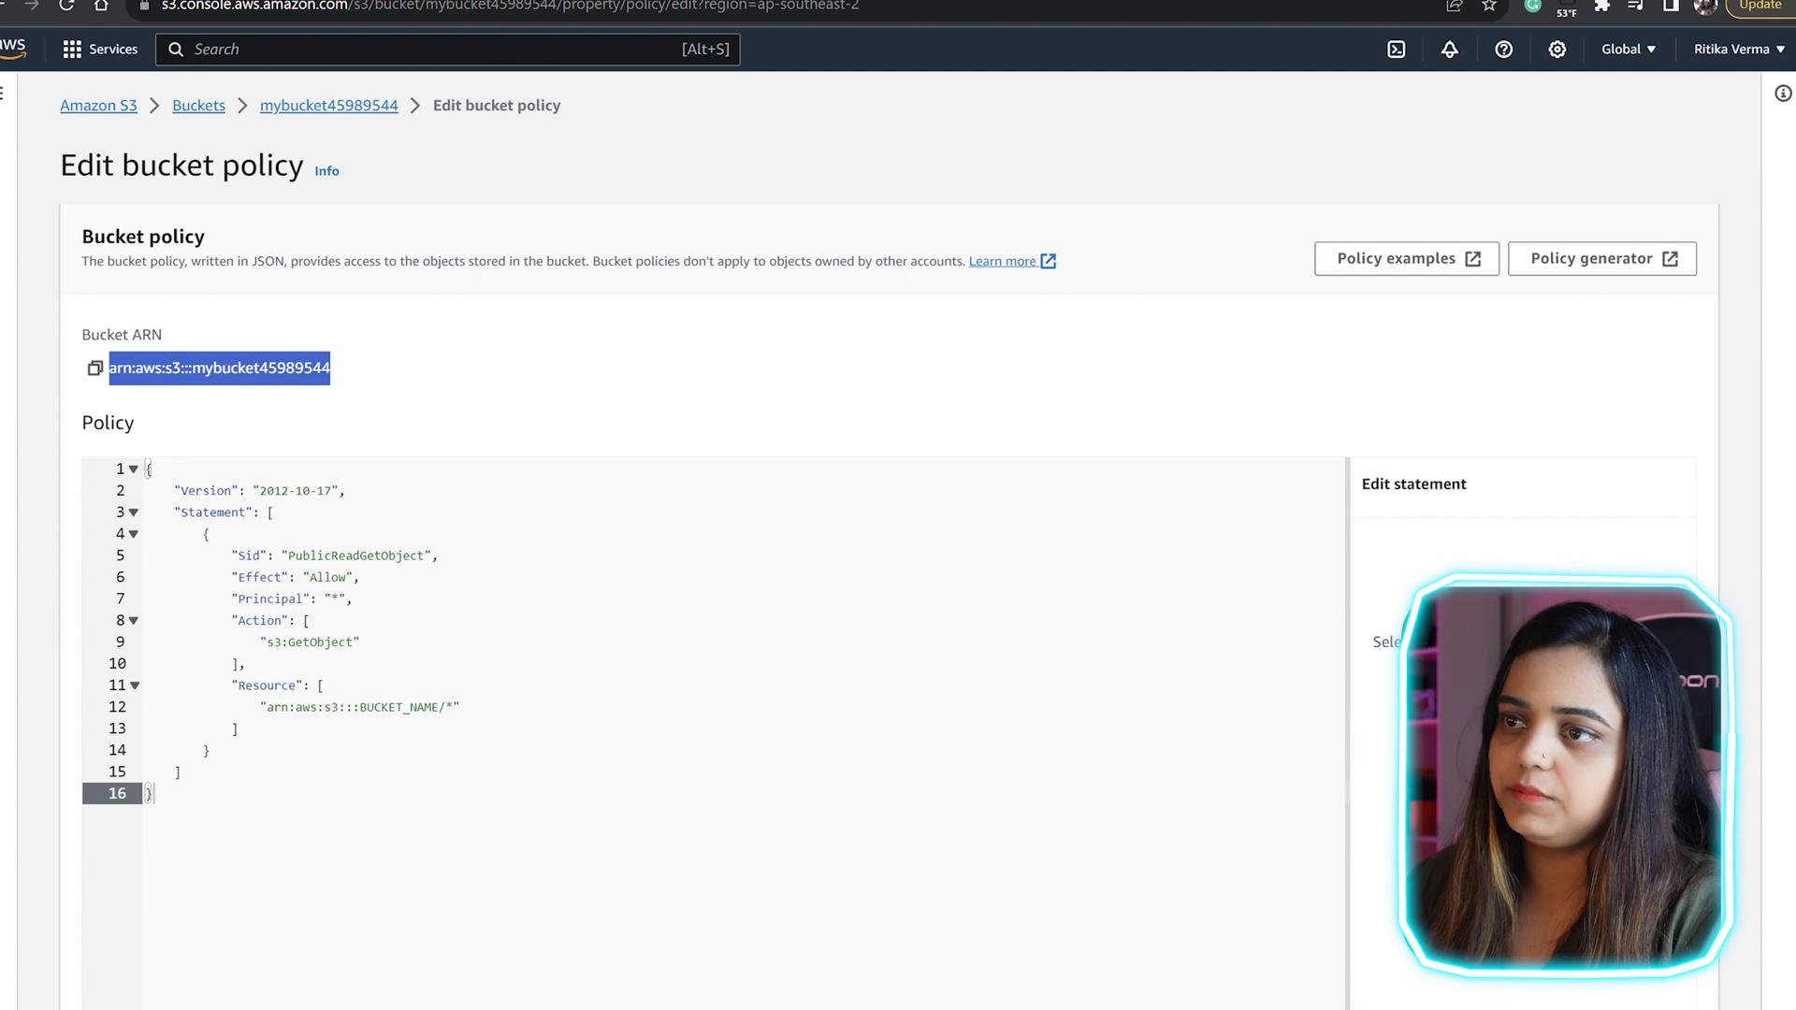
pyautogui.click(94, 367)
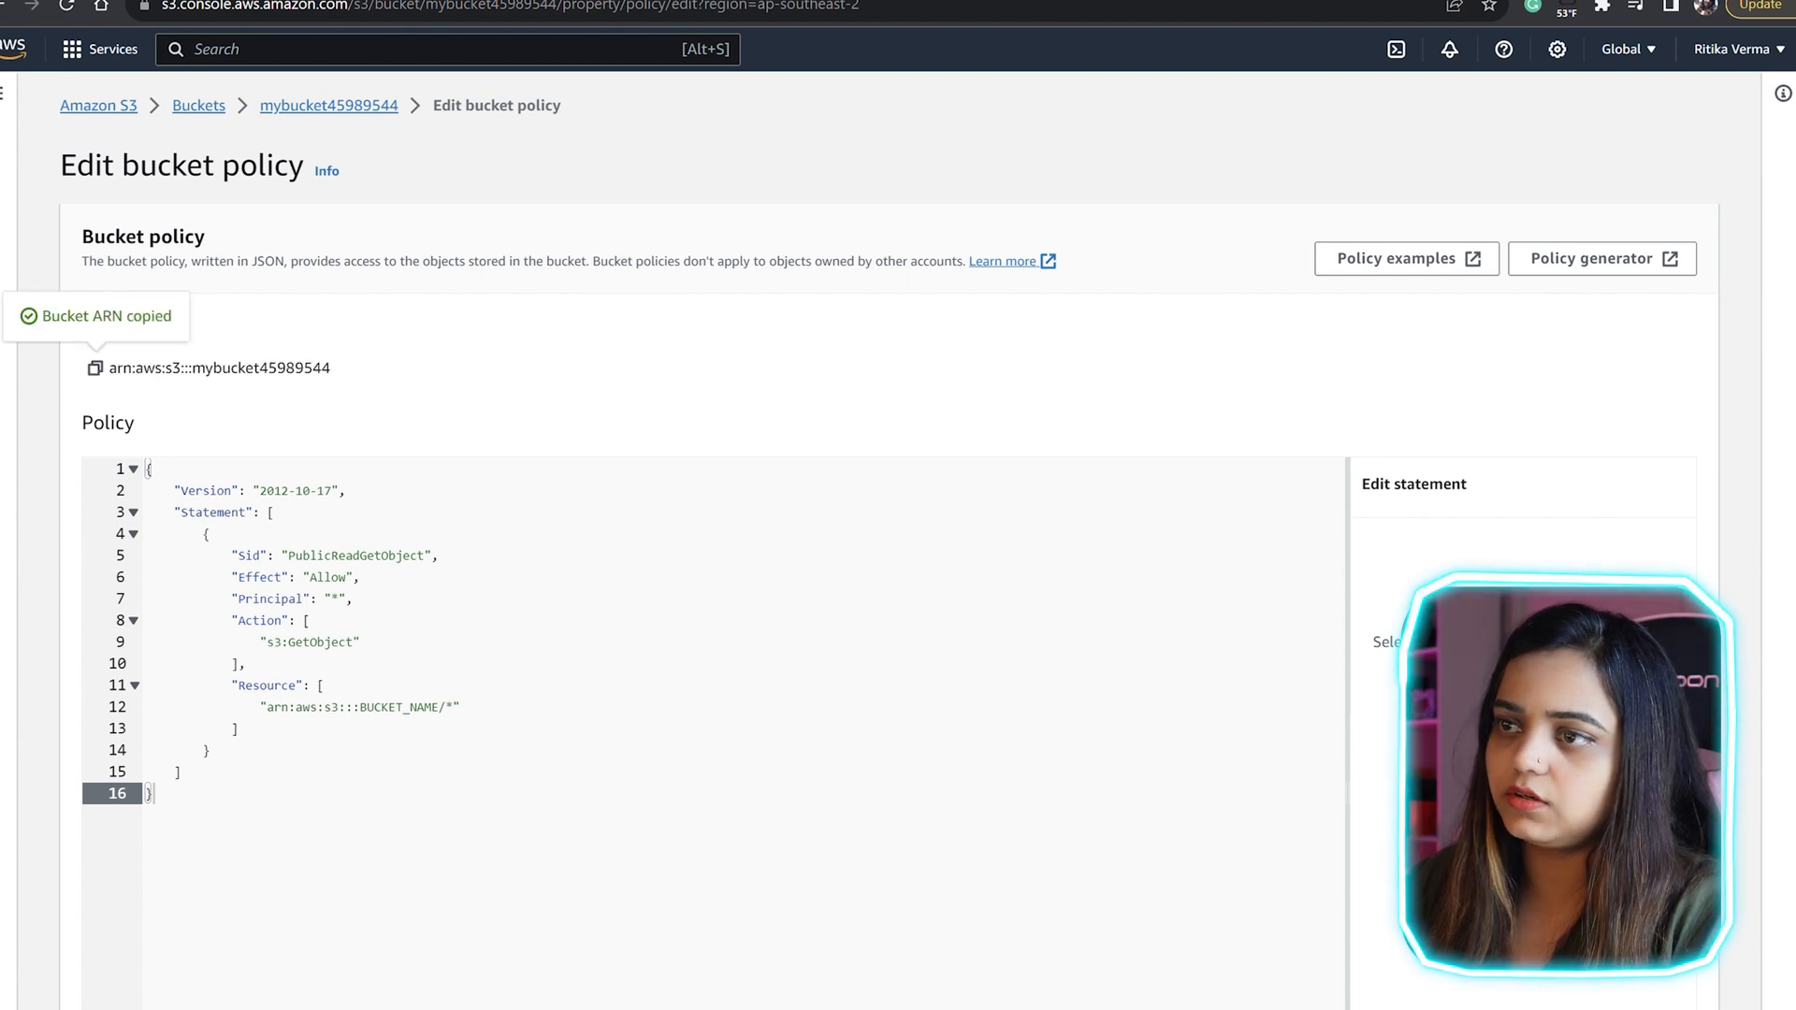
pyautogui.moveTo(267, 707); pyautogui.dragTo(439, 707)
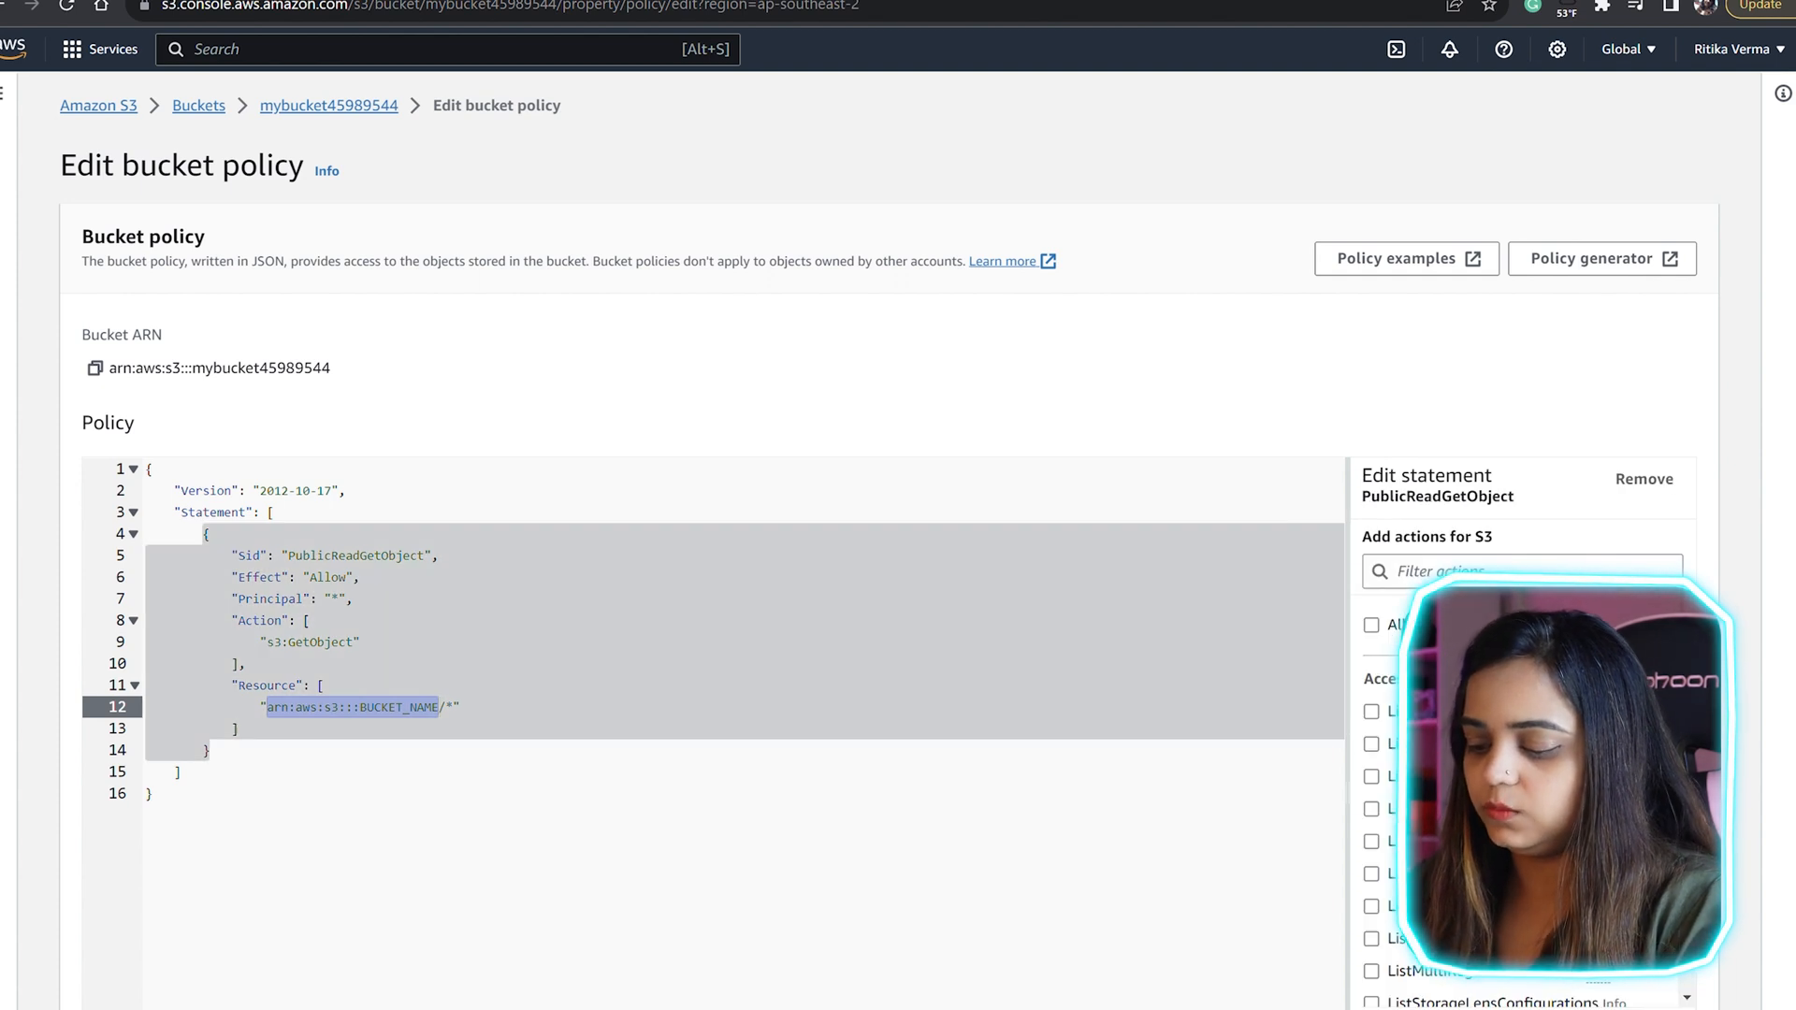
pyautogui.hotkey('ctrl', 'v')
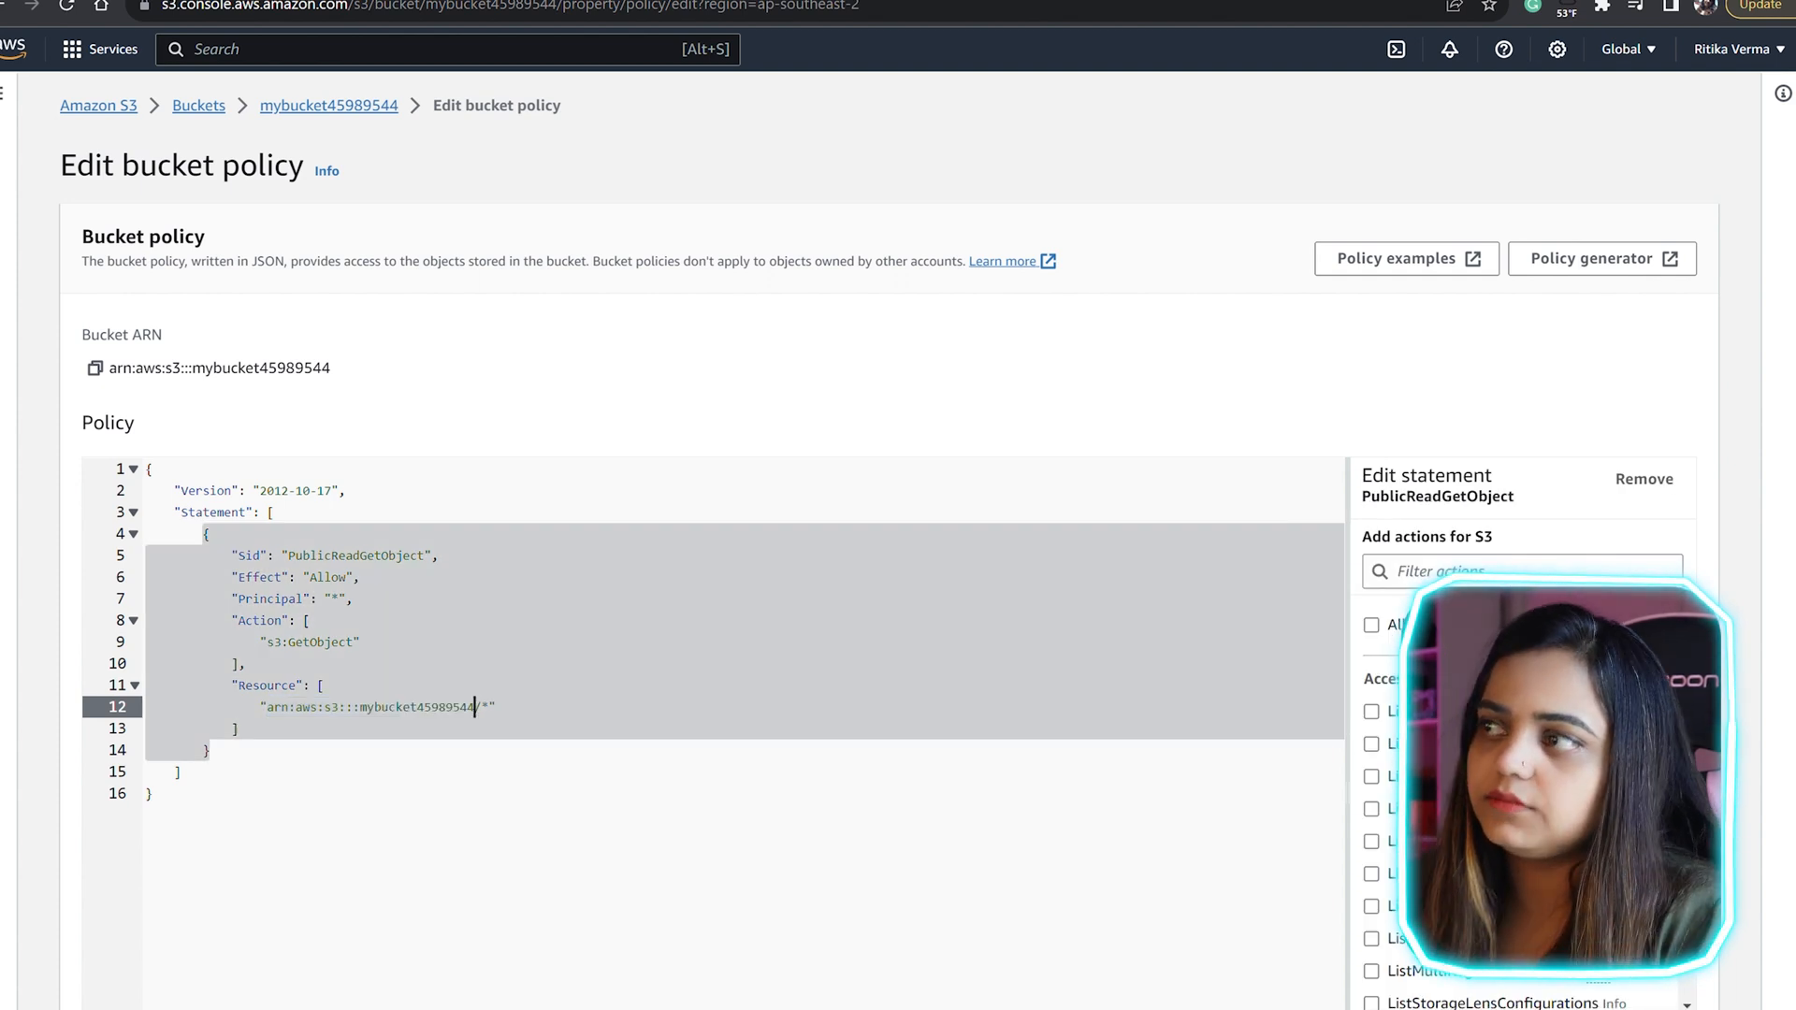
pyautogui.click(153, 794)
pyautogui.scroll(-3, 714, 795)
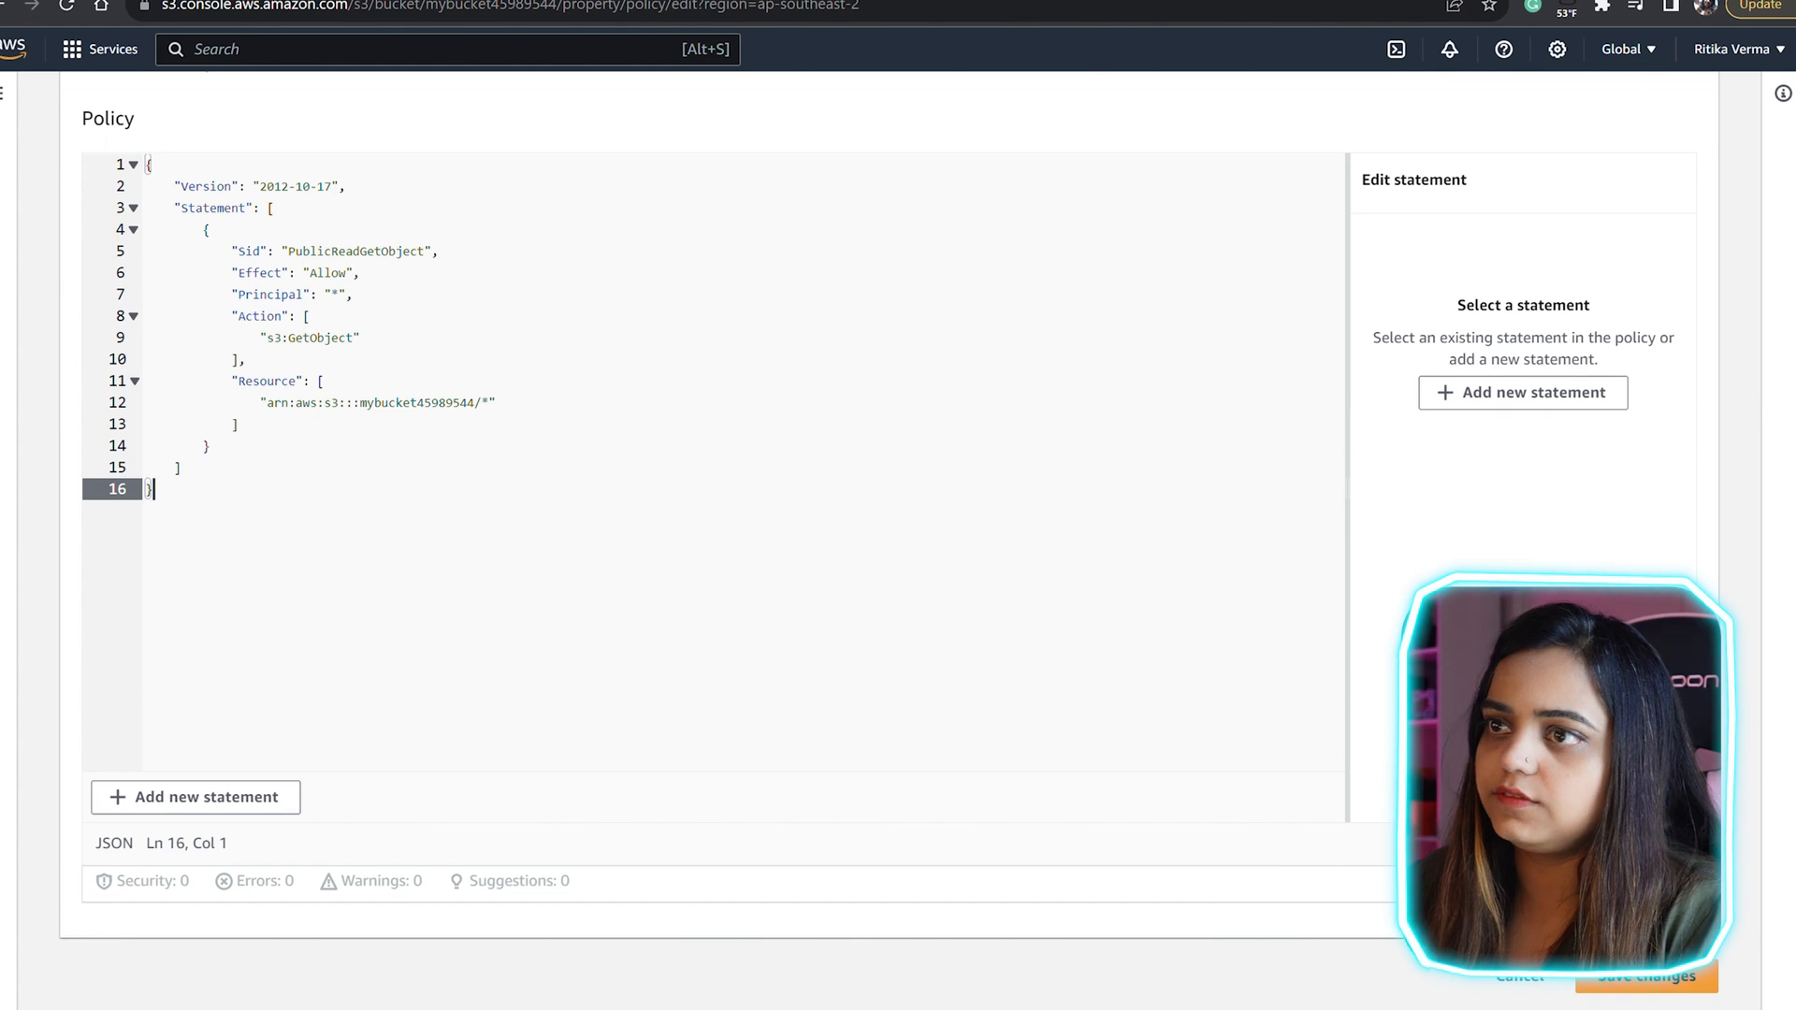
pyautogui.click(1646, 977)
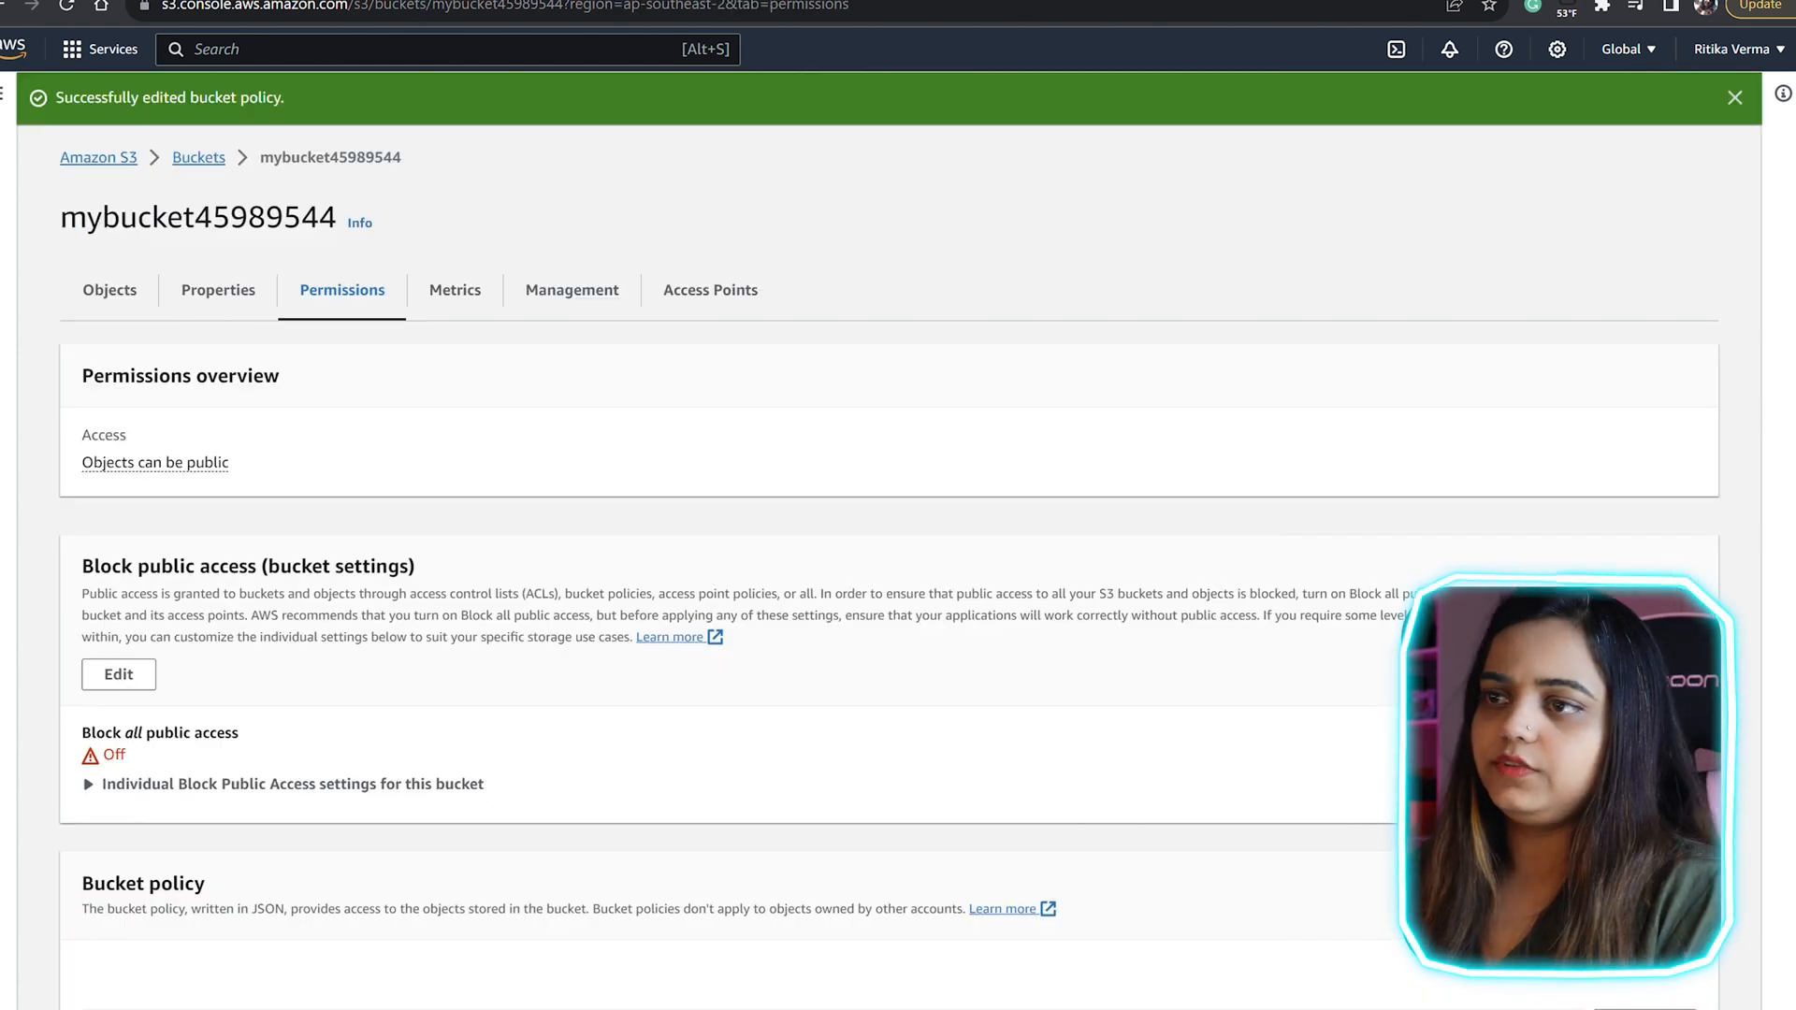
pyautogui.scroll(-7, 888, 561)
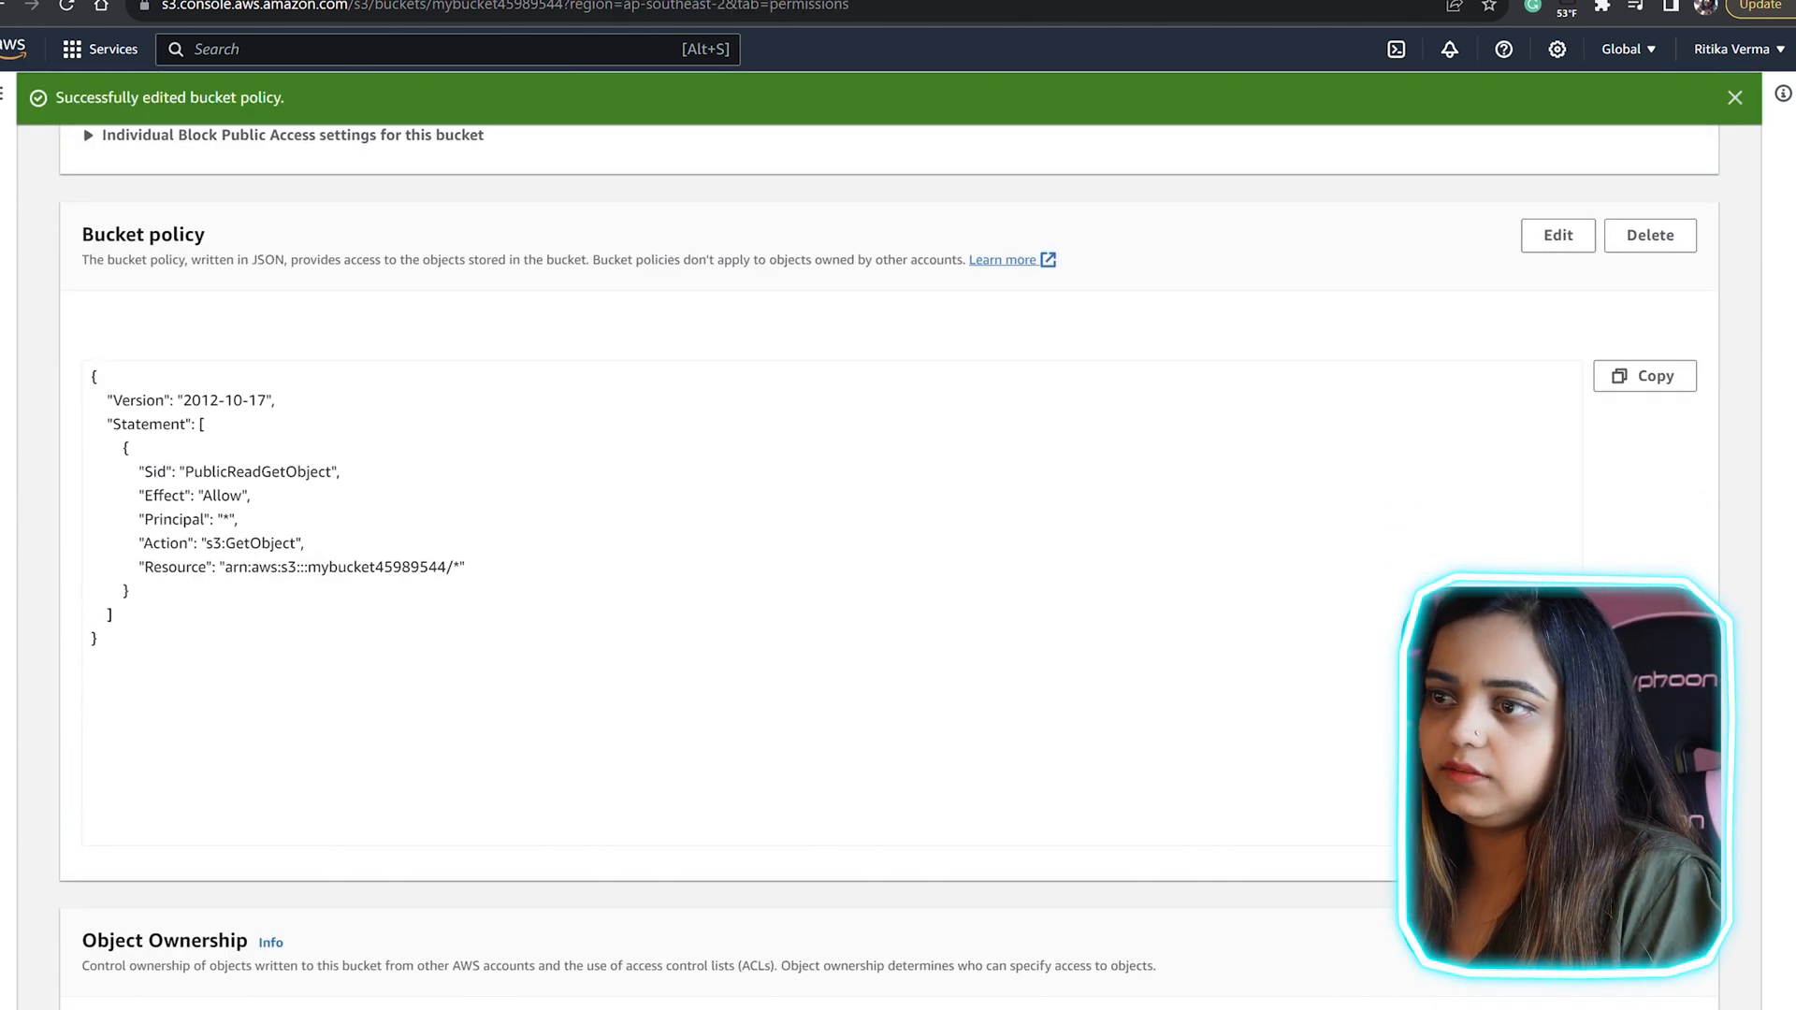
pyautogui.scroll(7, 888, 561)
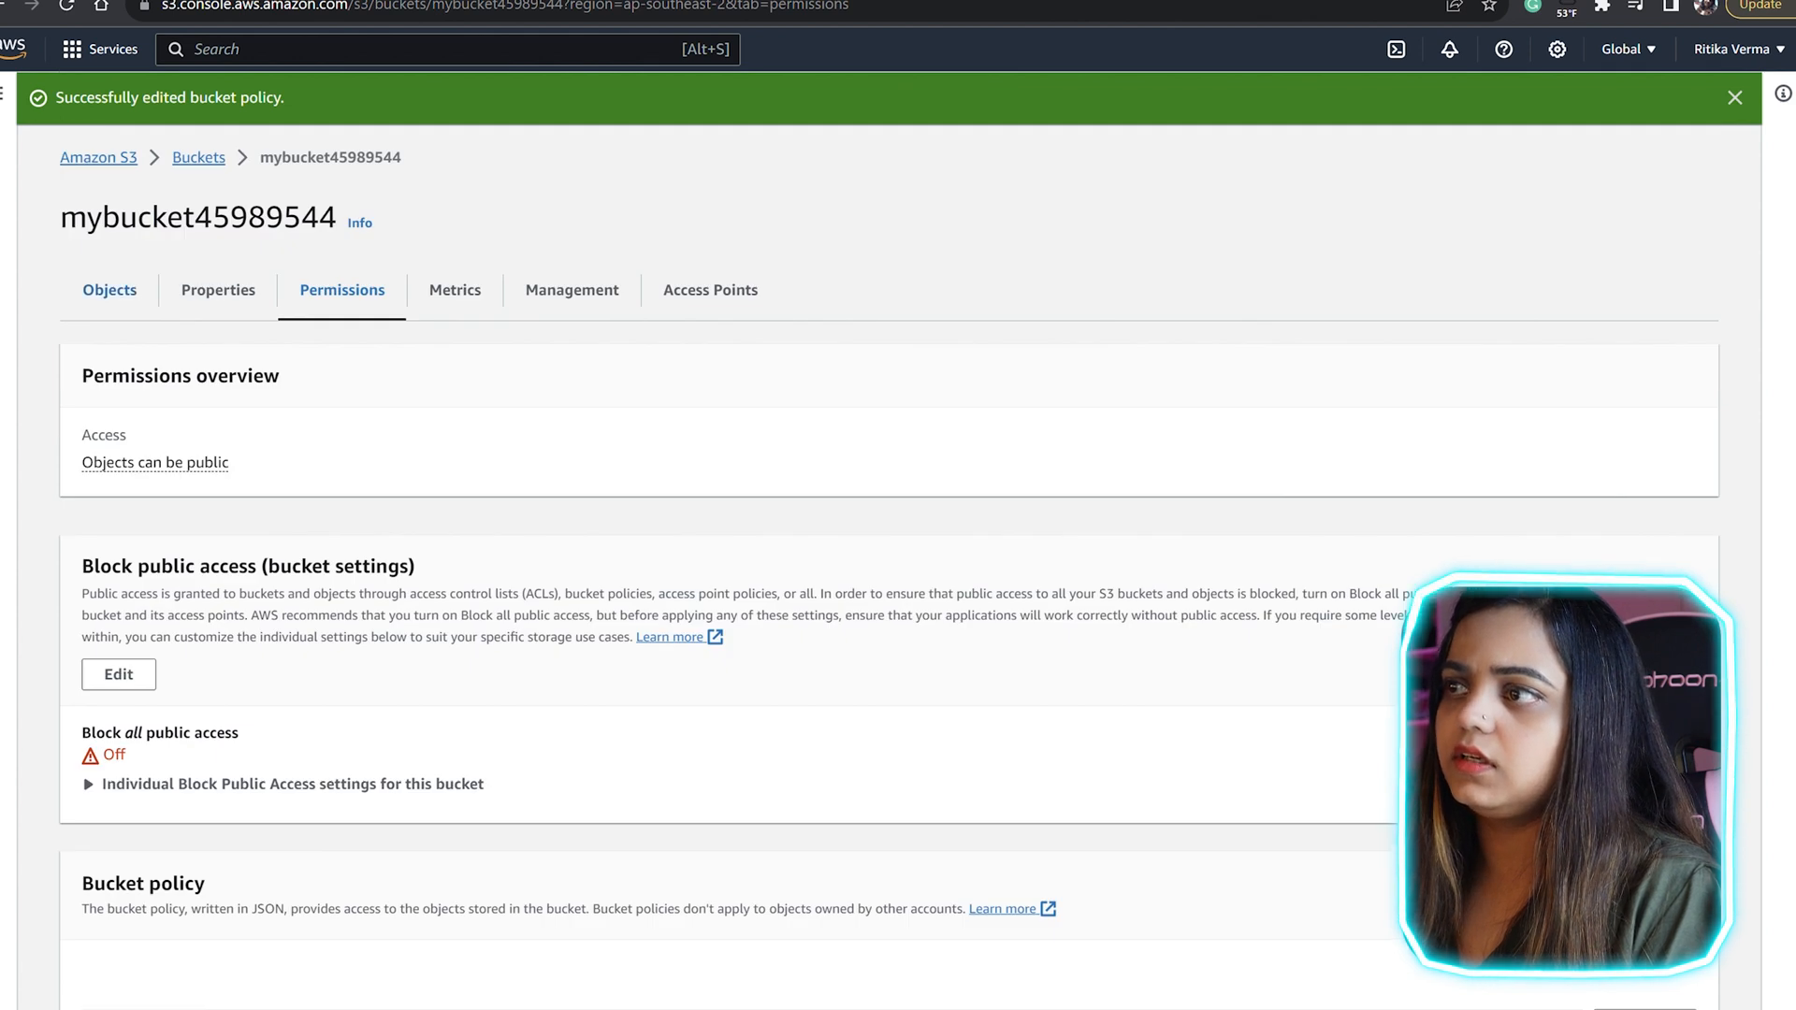
# Step: Upload the site's HTML page to the objects of mybucket45989544
pyautogui.click(109, 290)
pyautogui.click(1160, 384)
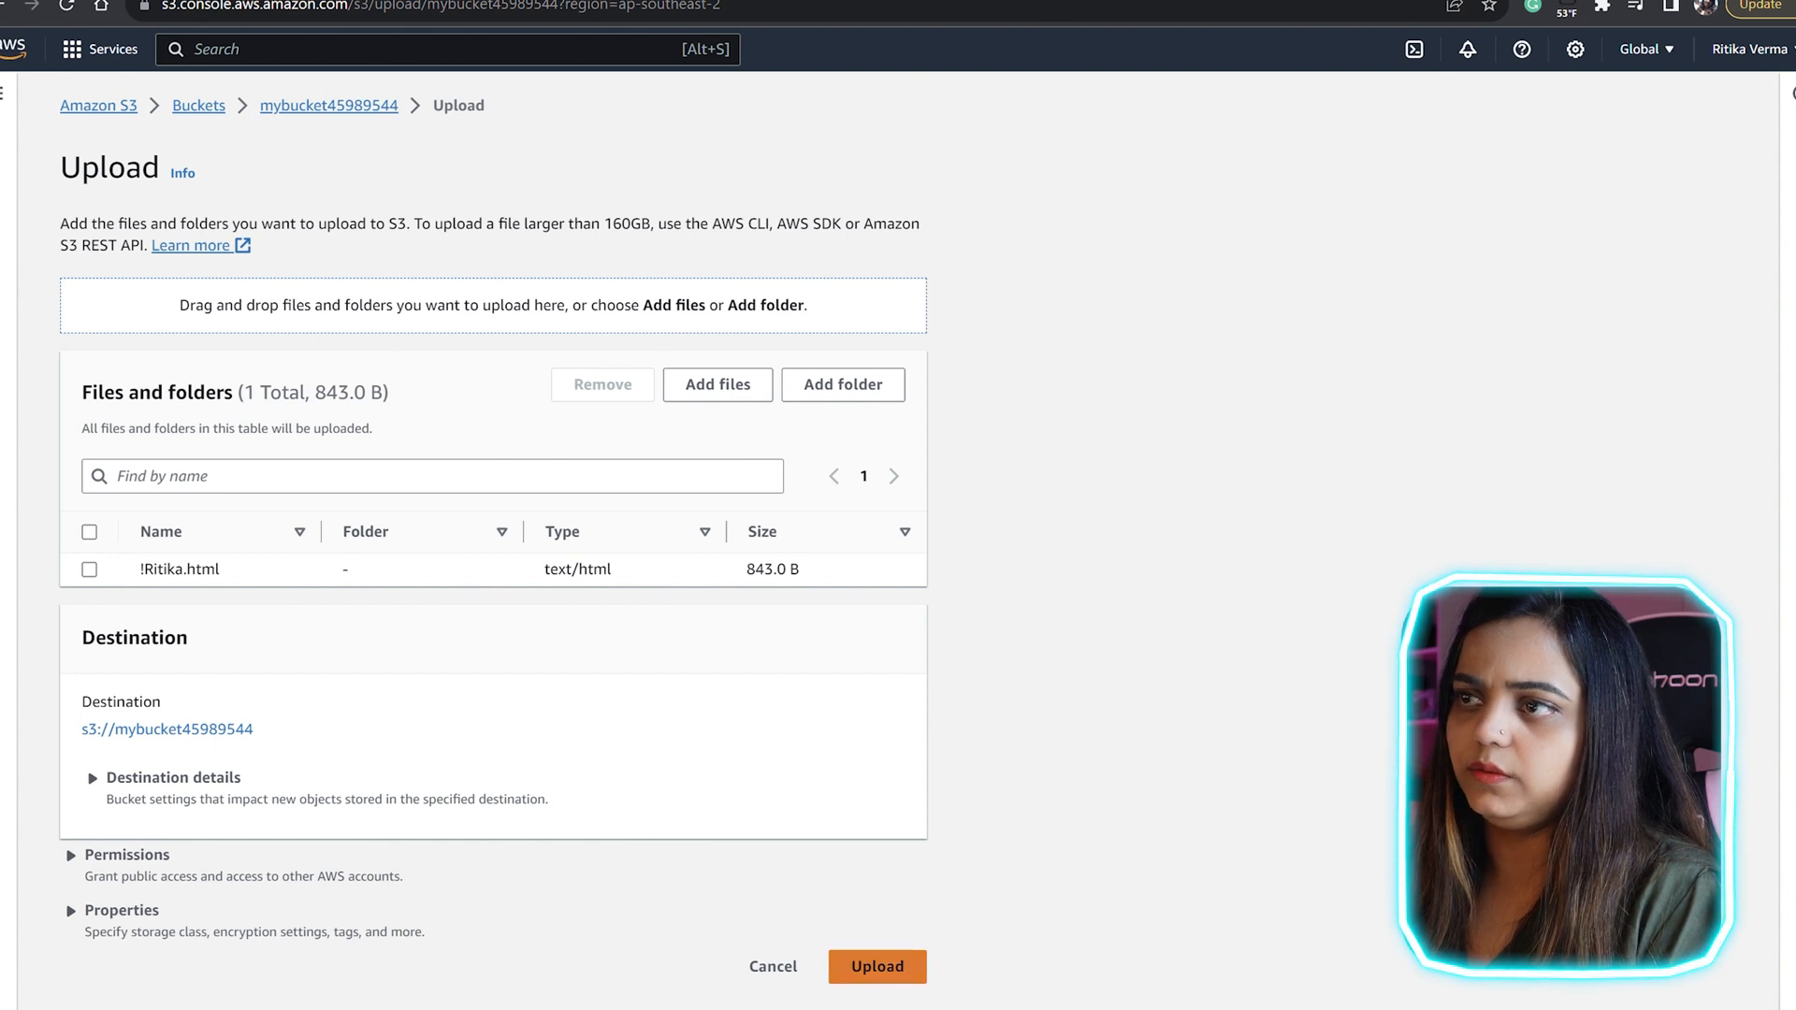
pyautogui.click(877, 966)
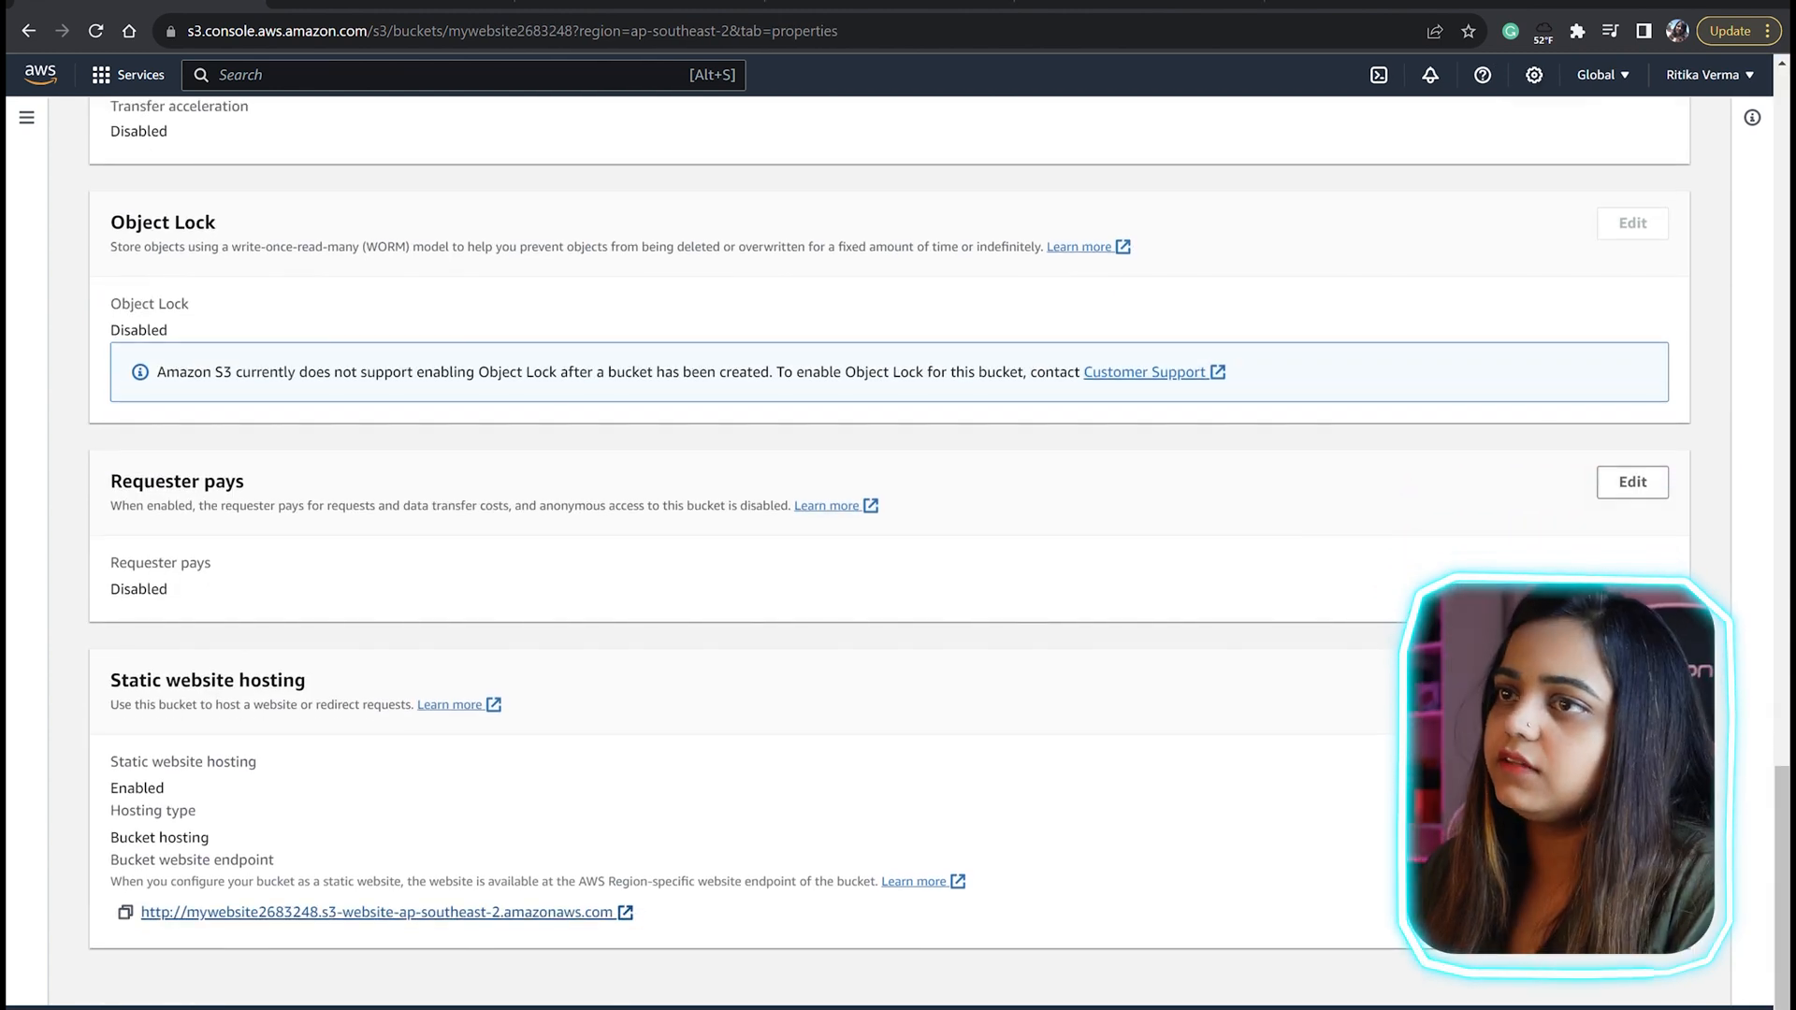
# Step: Open the static website endpoint to view the hosted page
pyautogui.click(411, 914)
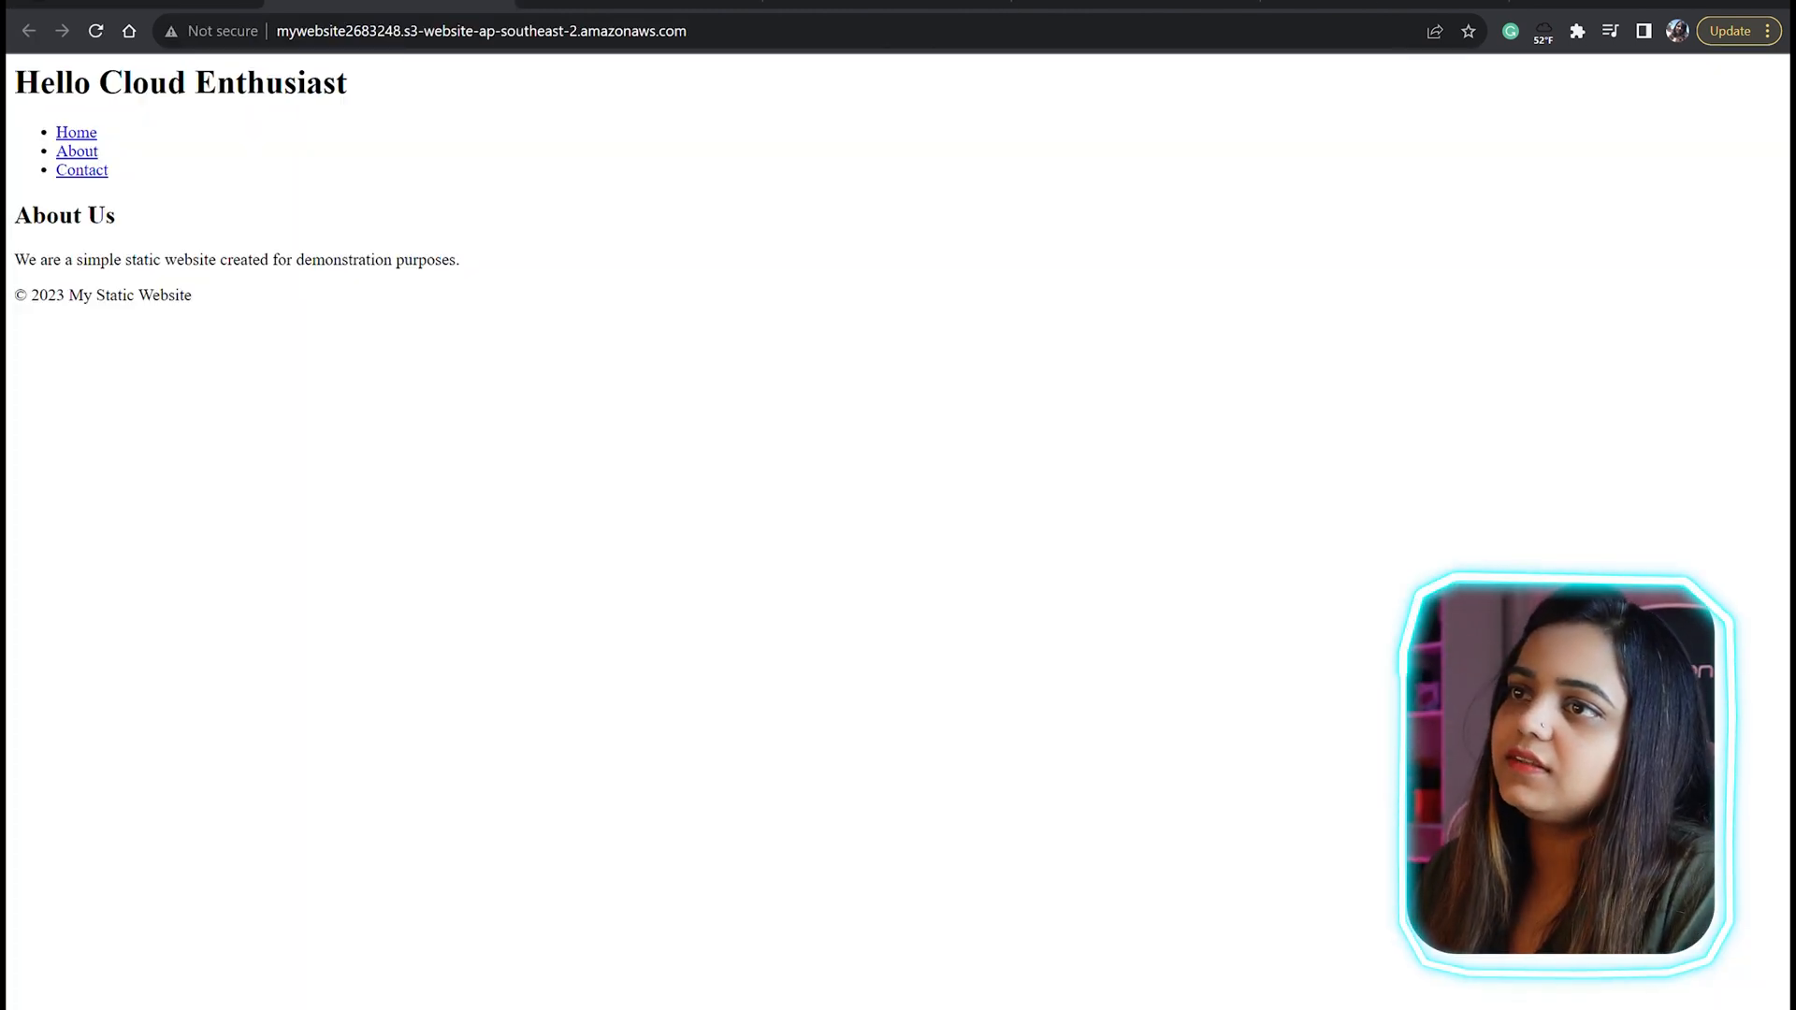